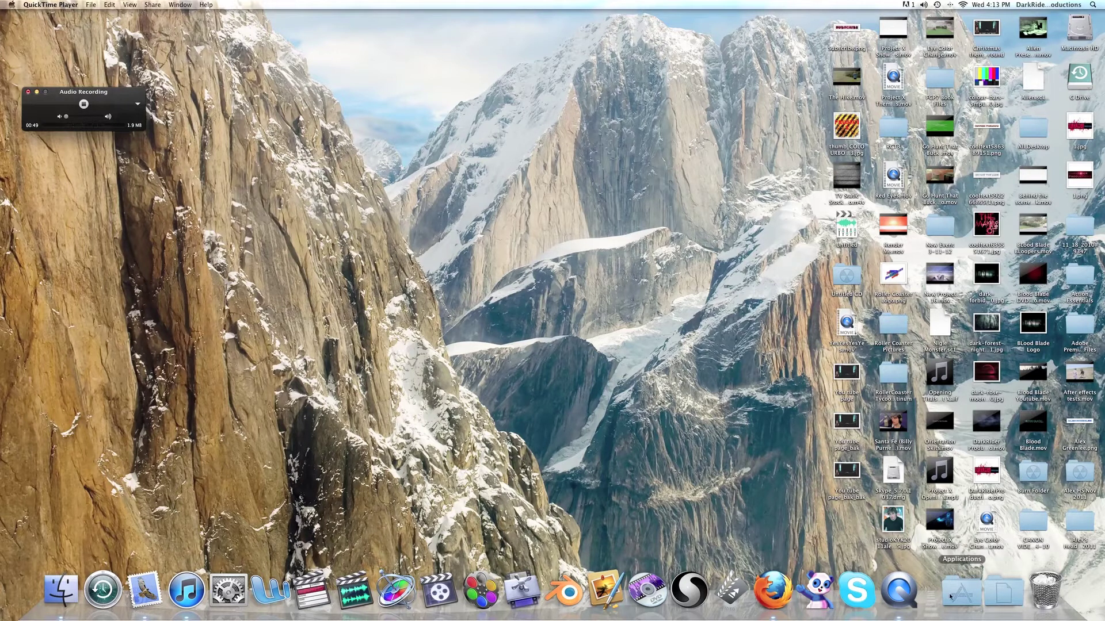
# - Minimize the QuickTime window and launch After Effects CS5.5 from the Dock's Applications stack
pyautogui.click(37, 91)
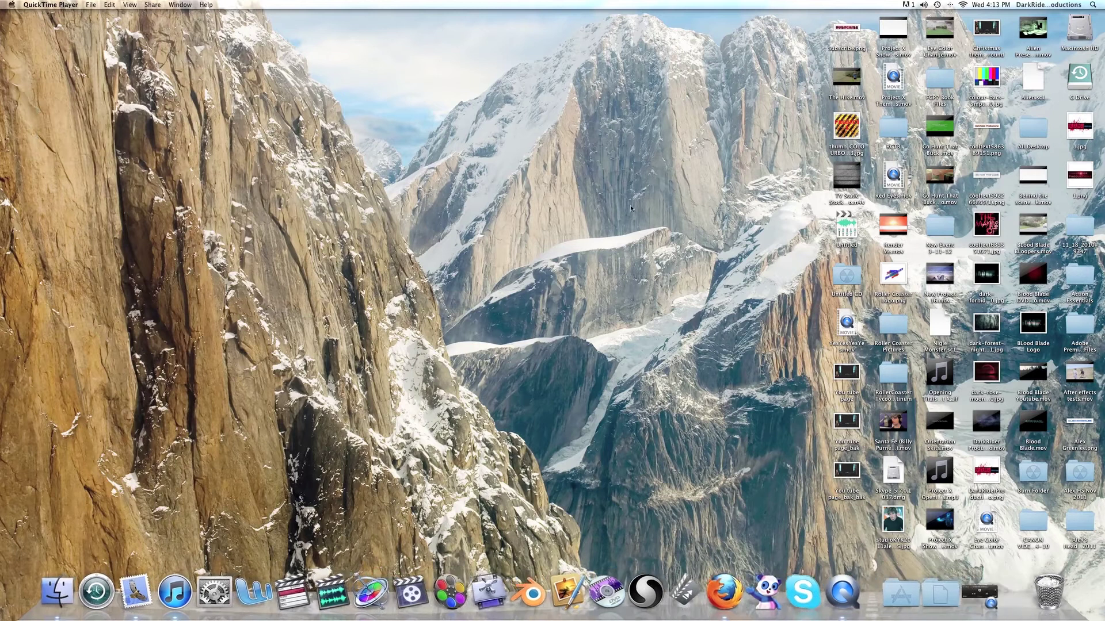
pyautogui.click(894, 593)
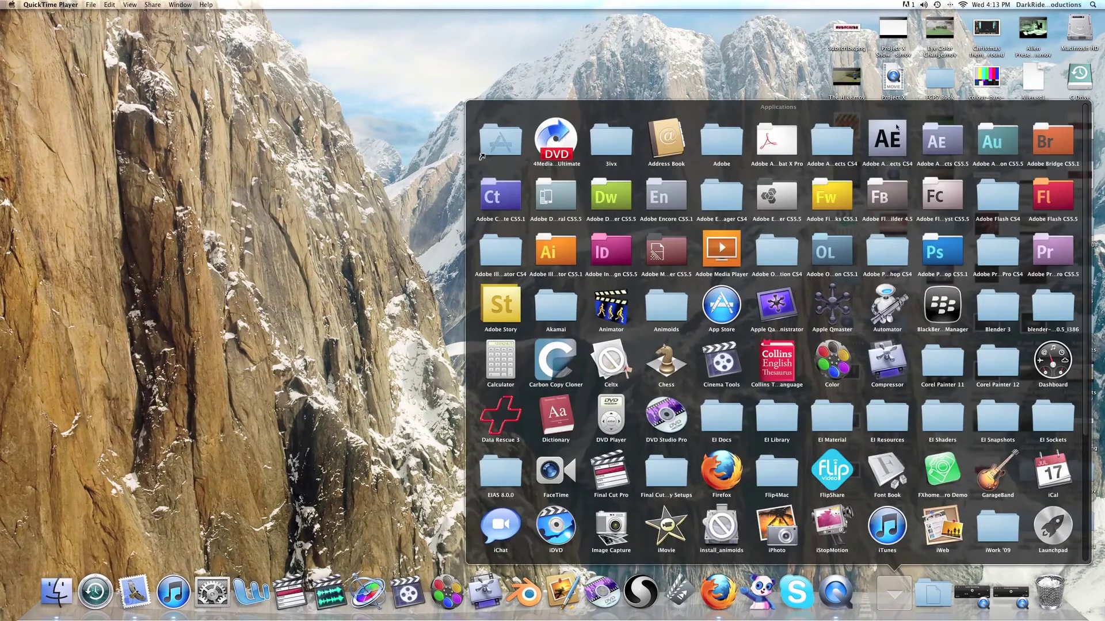
pyautogui.click(936, 138)
pyautogui.click(821, 423)
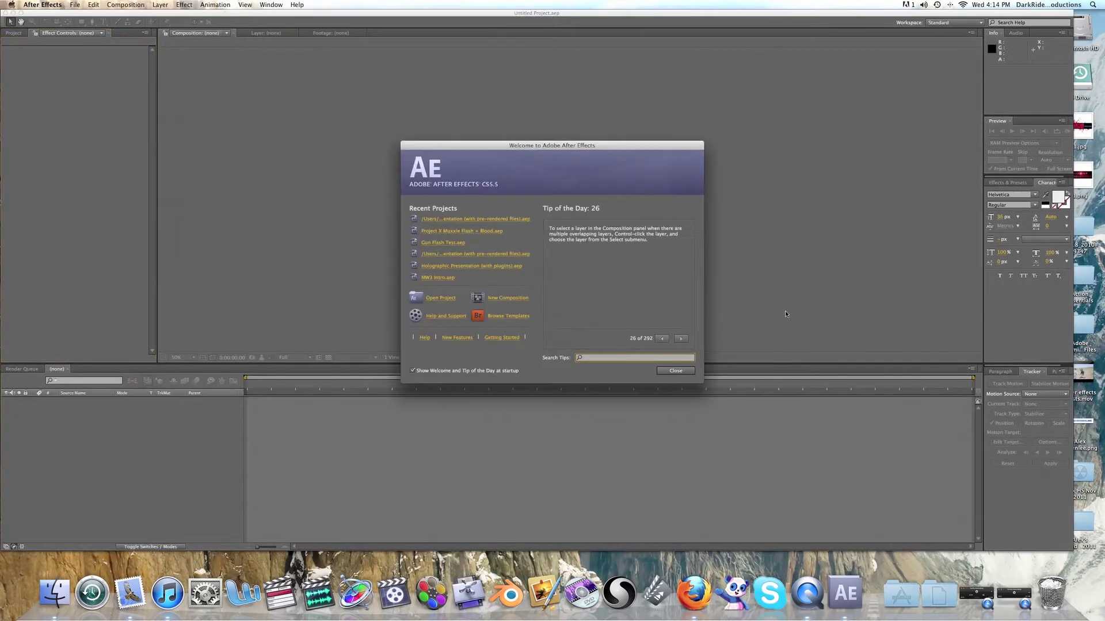
# - Close the Welcome screen and import After effects tests.mov through File > Import > File
pyautogui.click(667, 370)
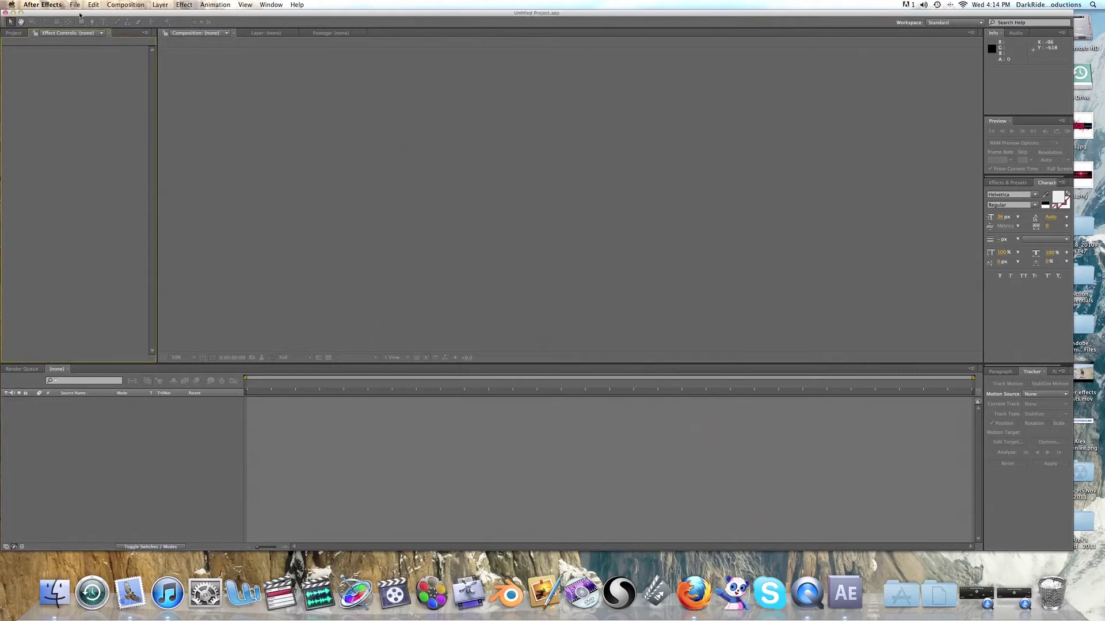
pyautogui.click(13, 33)
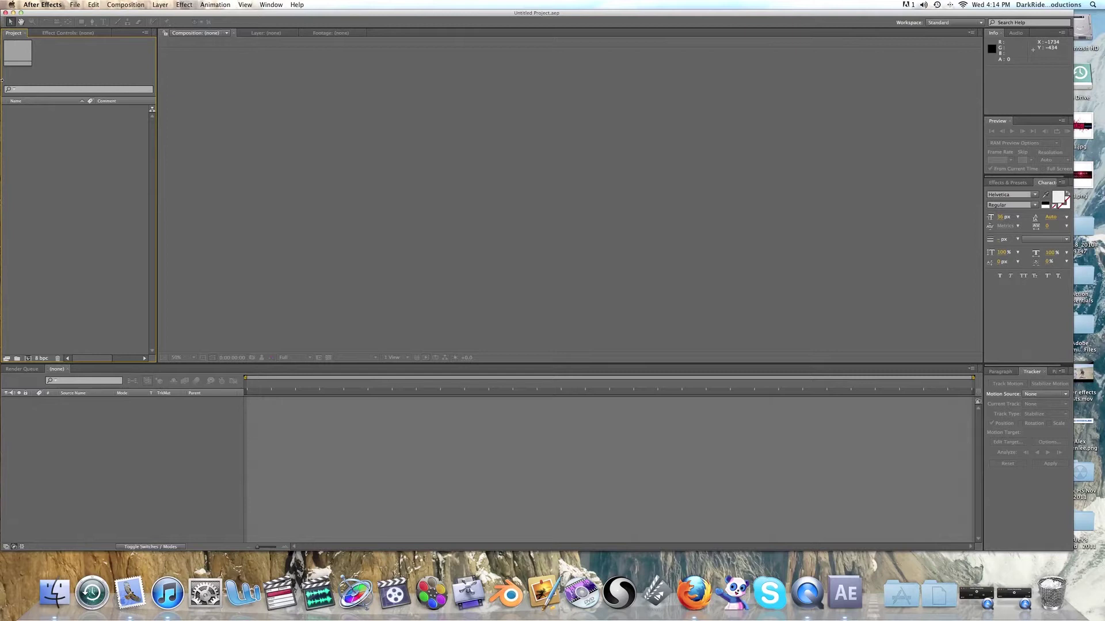
pyautogui.click(75, 5)
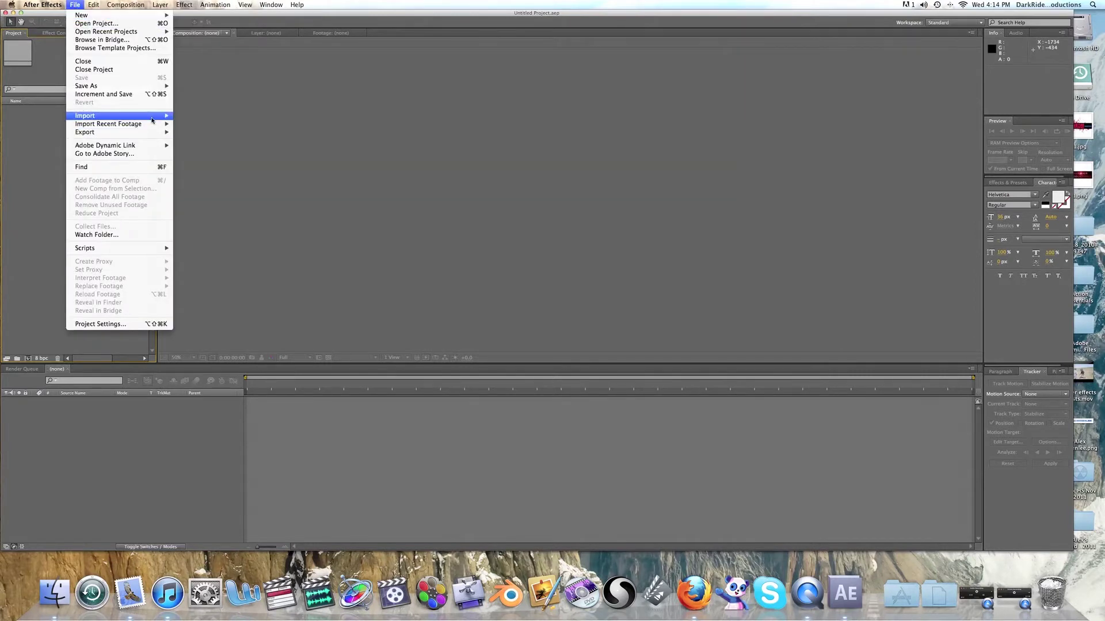
pyautogui.moveTo(152, 120)
pyautogui.click(271, 115)
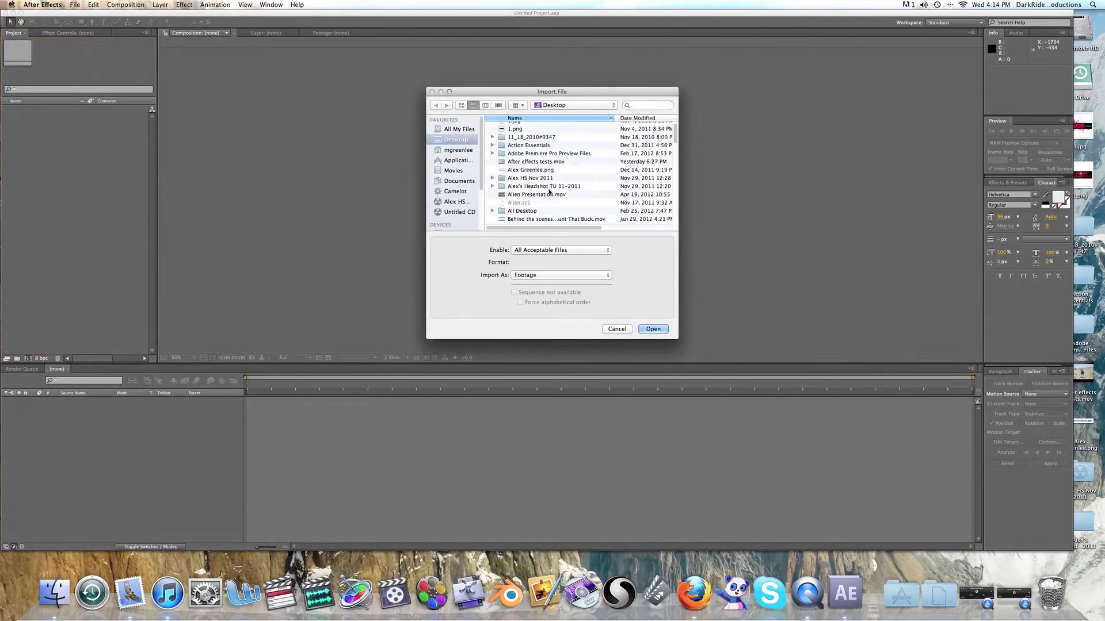
pyautogui.click(461, 105)
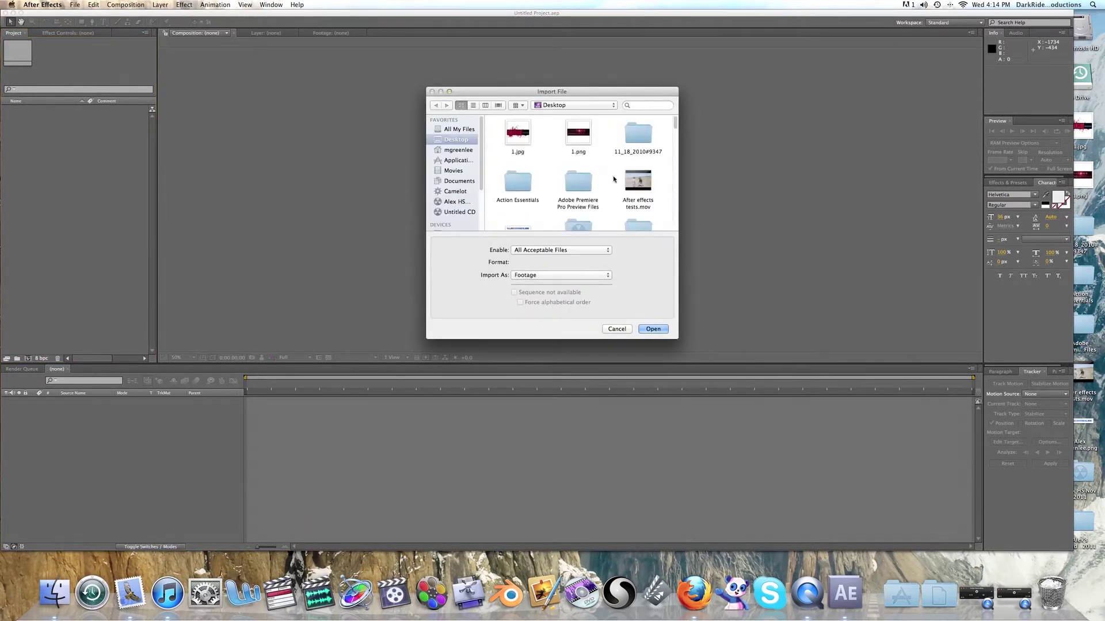
pyautogui.click(638, 180)
pyautogui.click(656, 329)
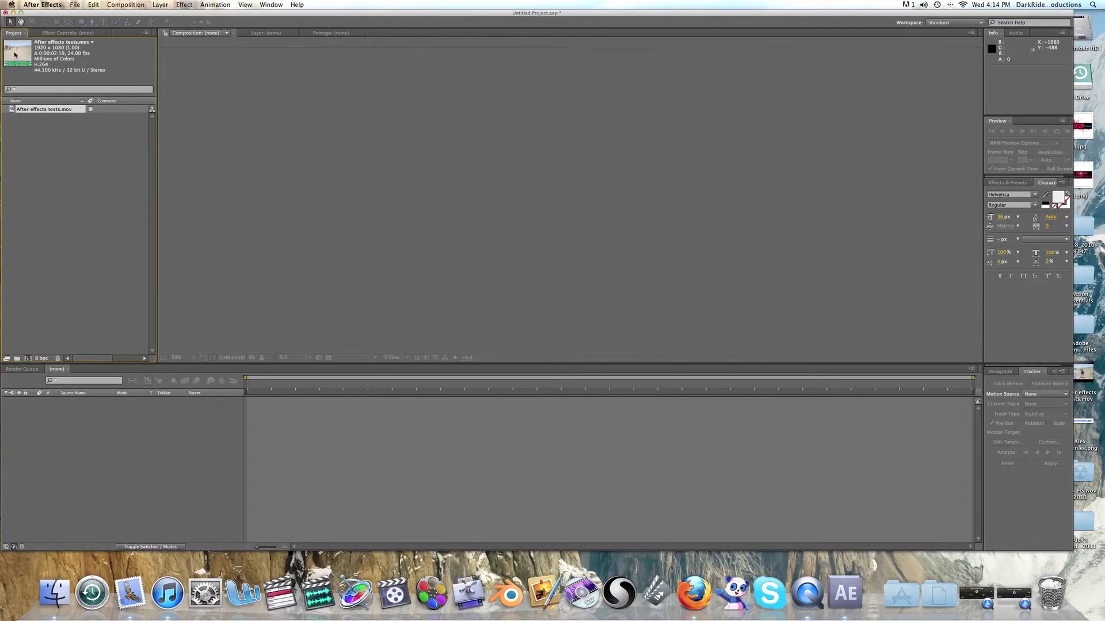
# - Build the 'After effects tests' composition from the footage and scrub through the action frames
pyautogui.moveTo(19, 63); pyautogui.dragTo(299, 450)
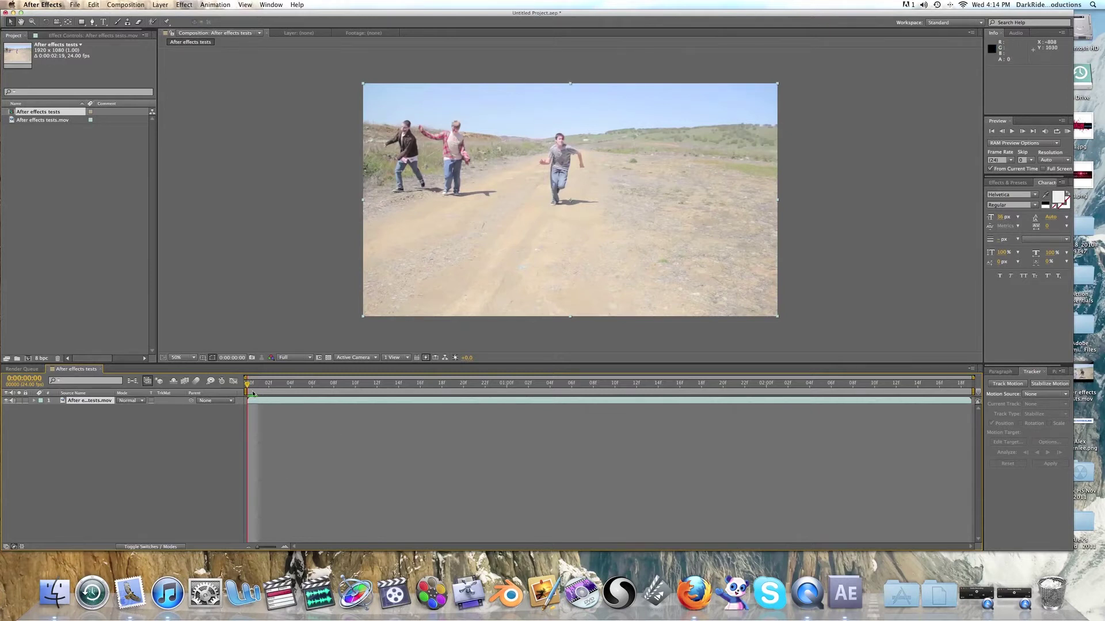
pyautogui.moveTo(248, 384); pyautogui.dragTo(817, 389)
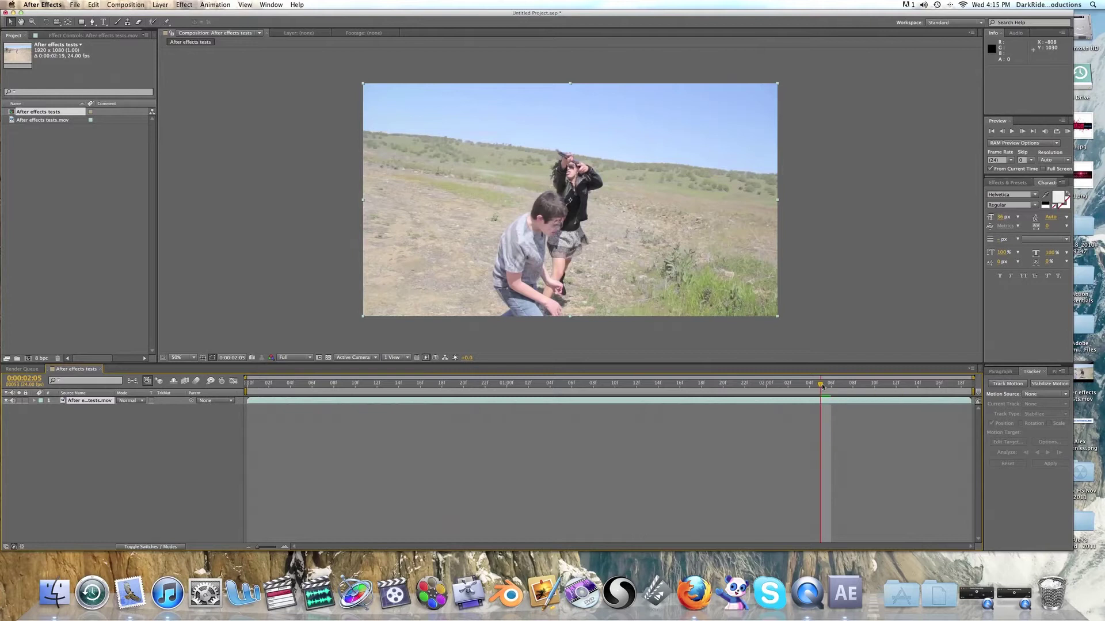
pyautogui.moveTo(824, 387); pyautogui.dragTo(828, 388)
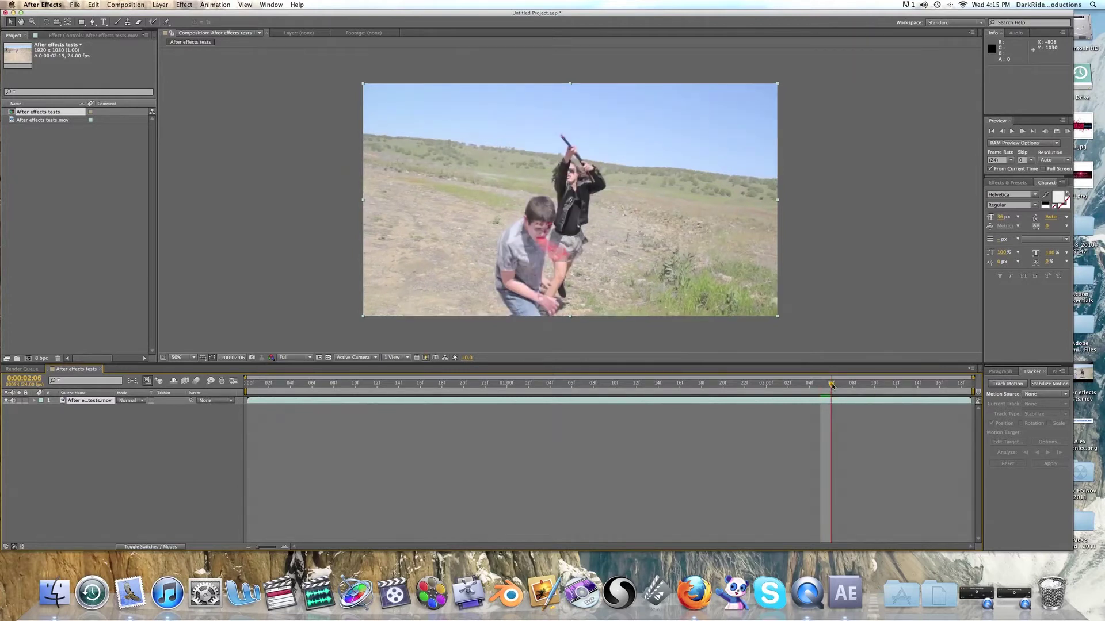
pyautogui.moveTo(833, 386); pyautogui.dragTo(722, 399)
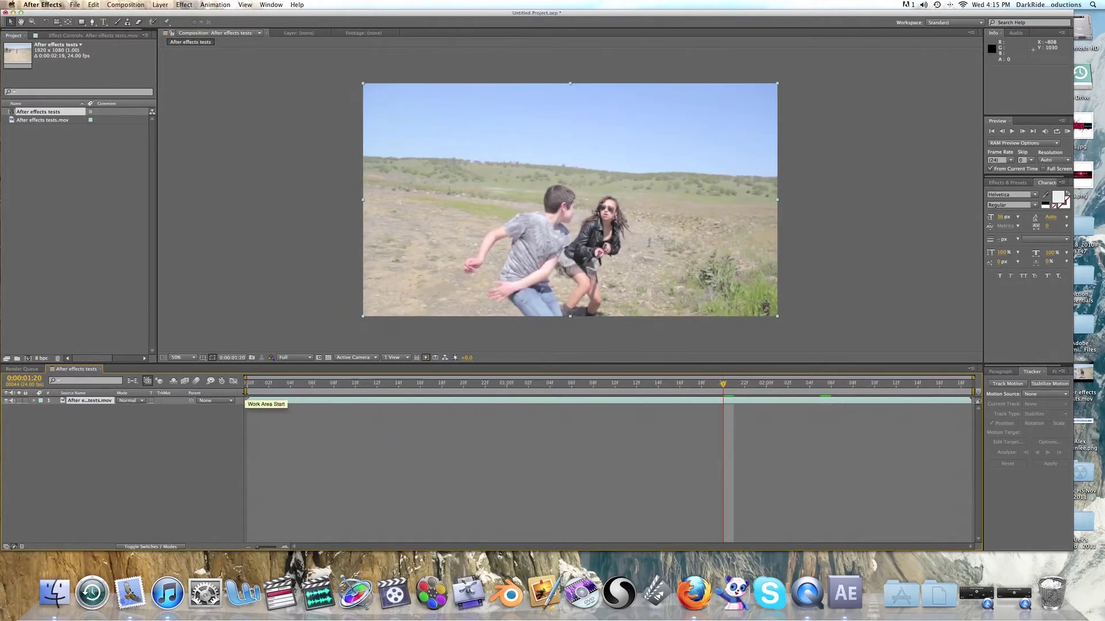
# - Set the work area to run from 0:00:01:20 to 0:00:02:18 around the action
pyautogui.moveTo(246, 396); pyautogui.dragTo(722, 391)
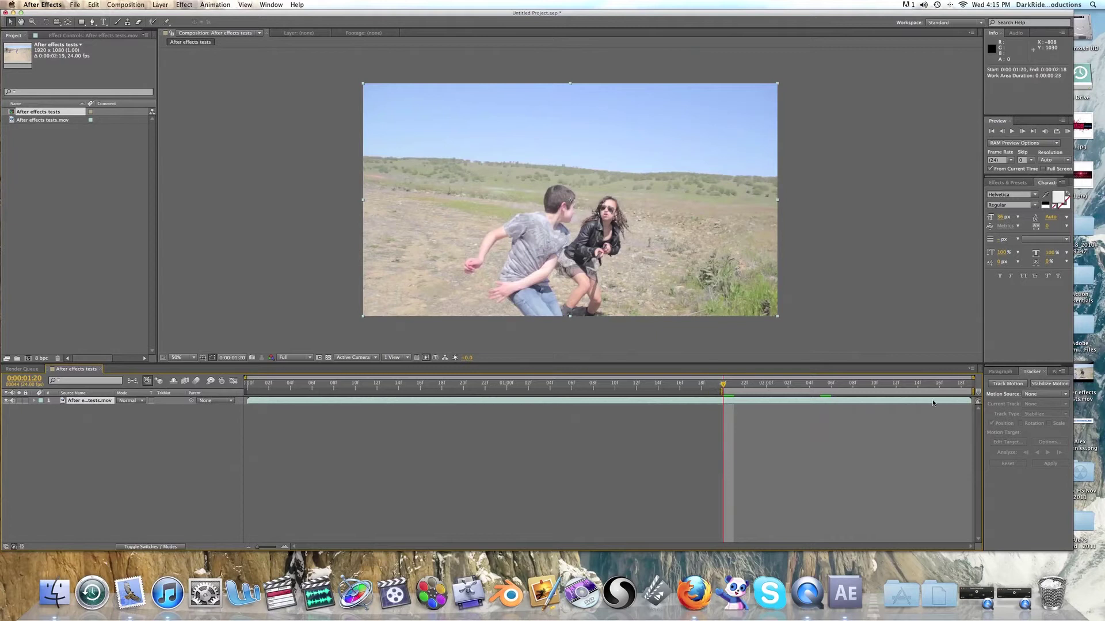
pyautogui.moveTo(972, 392); pyautogui.dragTo(929, 392)
pyautogui.moveTo(723, 384)
pyautogui.mouseDown()
pyautogui.moveTo(933, 395)
pyautogui.moveTo(721, 402)
pyautogui.mouseUp()
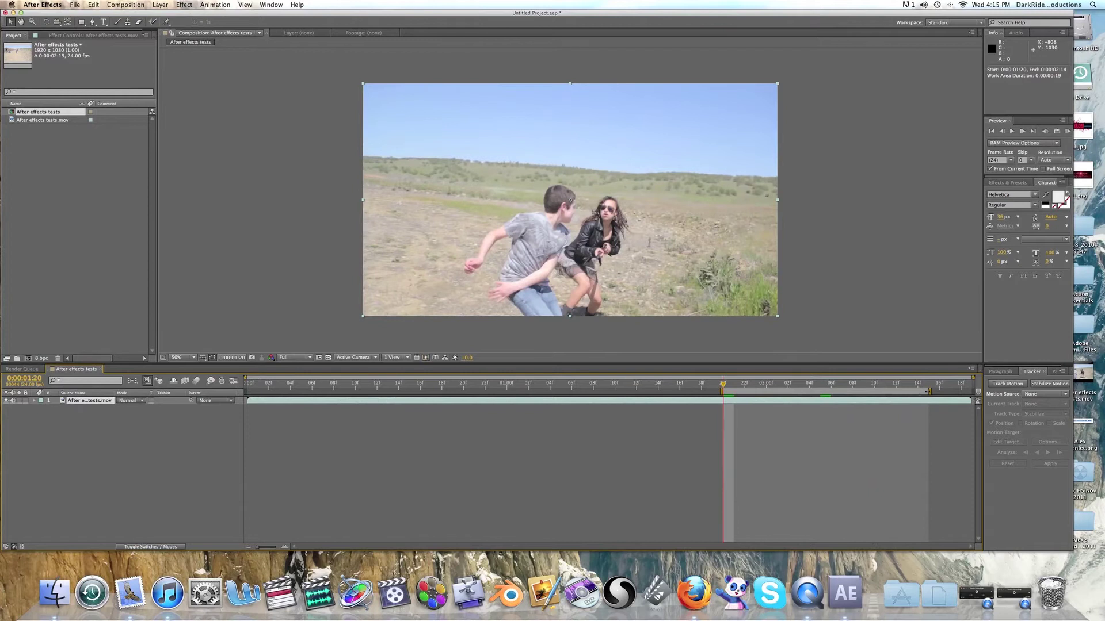
pyautogui.moveTo(929, 391); pyautogui.dragTo(973, 391)
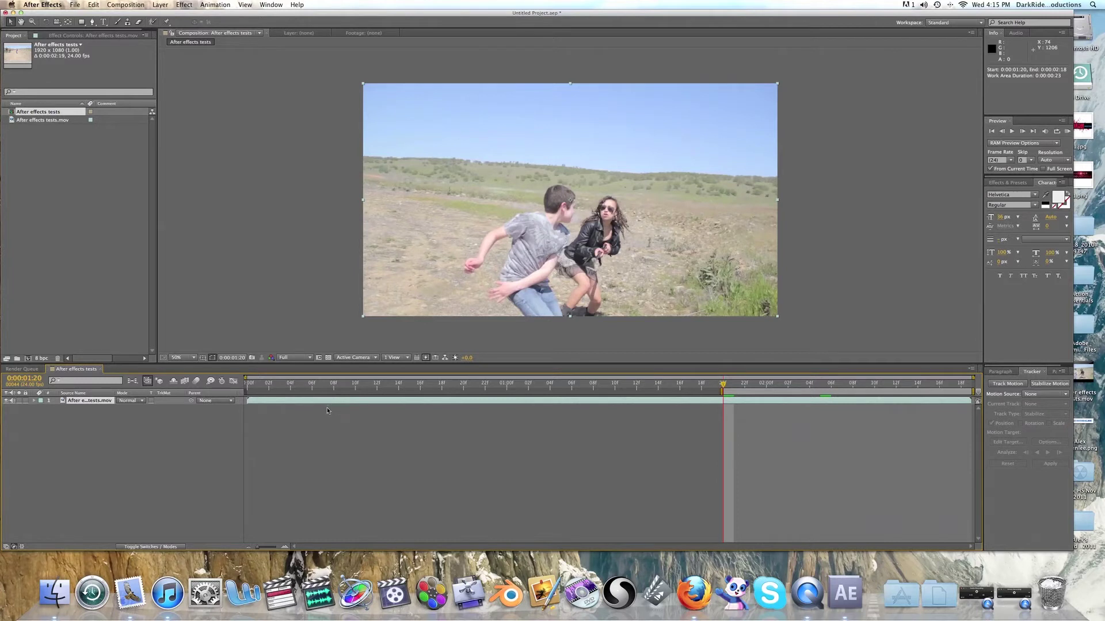
# - Add the Null 1 layer with Layer > New > Null Object
pyautogui.click(161, 8)
pyautogui.moveTo(167, 15)
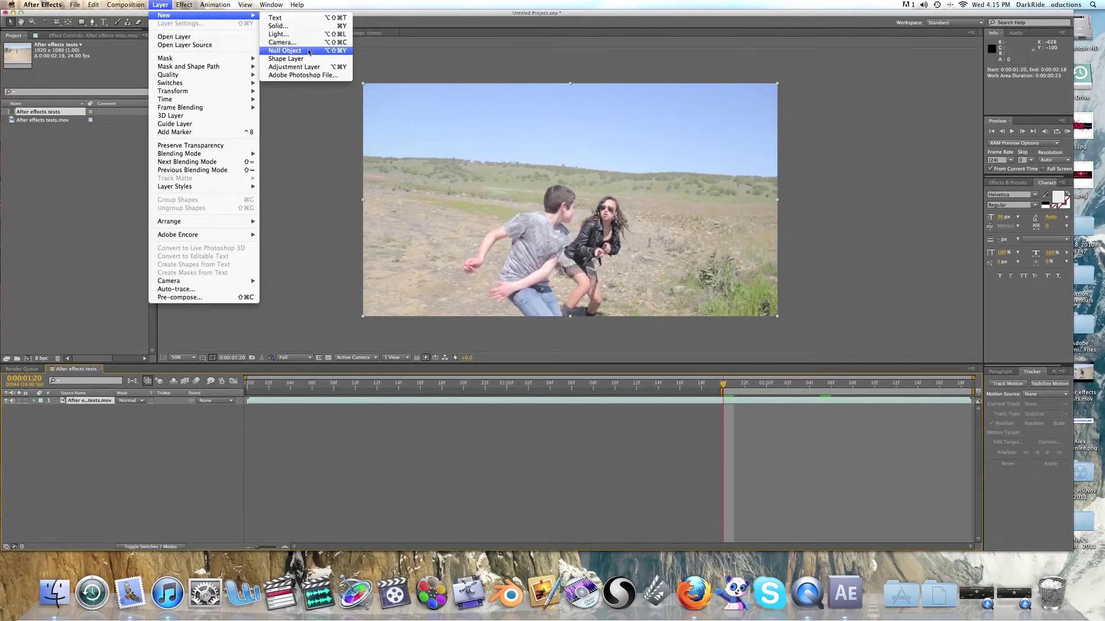
pyautogui.click(32, 113)
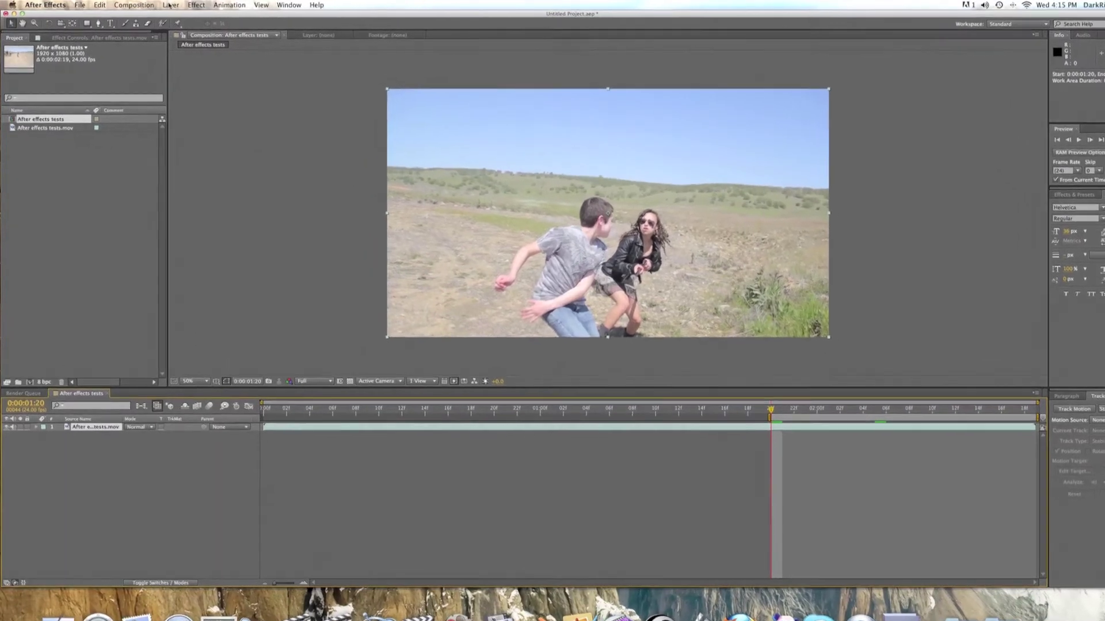
pyautogui.click(158, 5)
pyautogui.moveTo(248, 17)
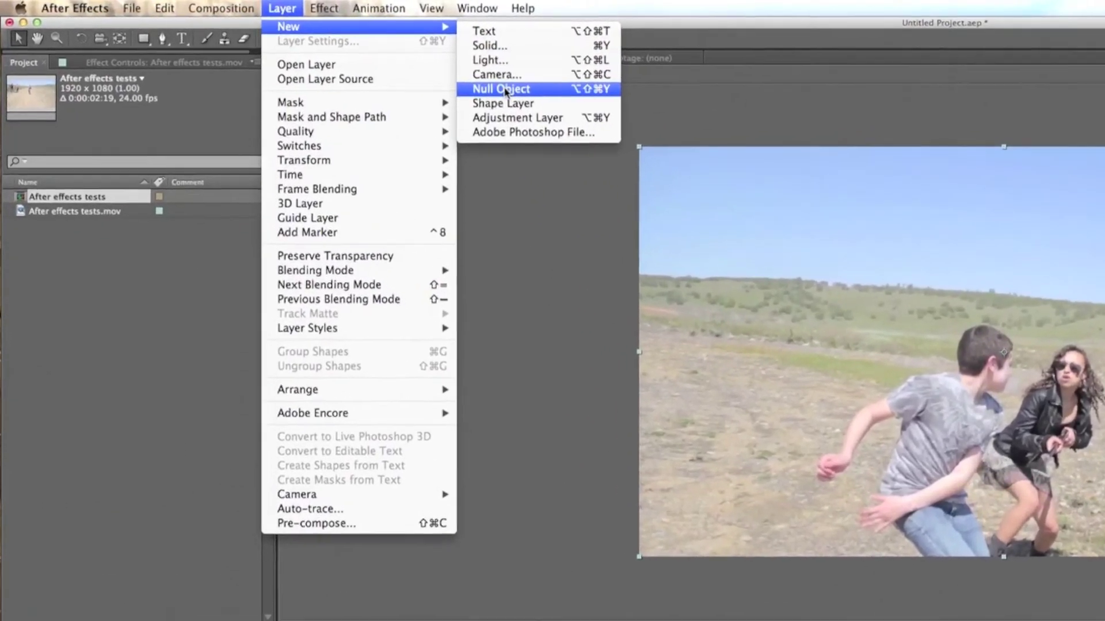
pyautogui.click(505, 91)
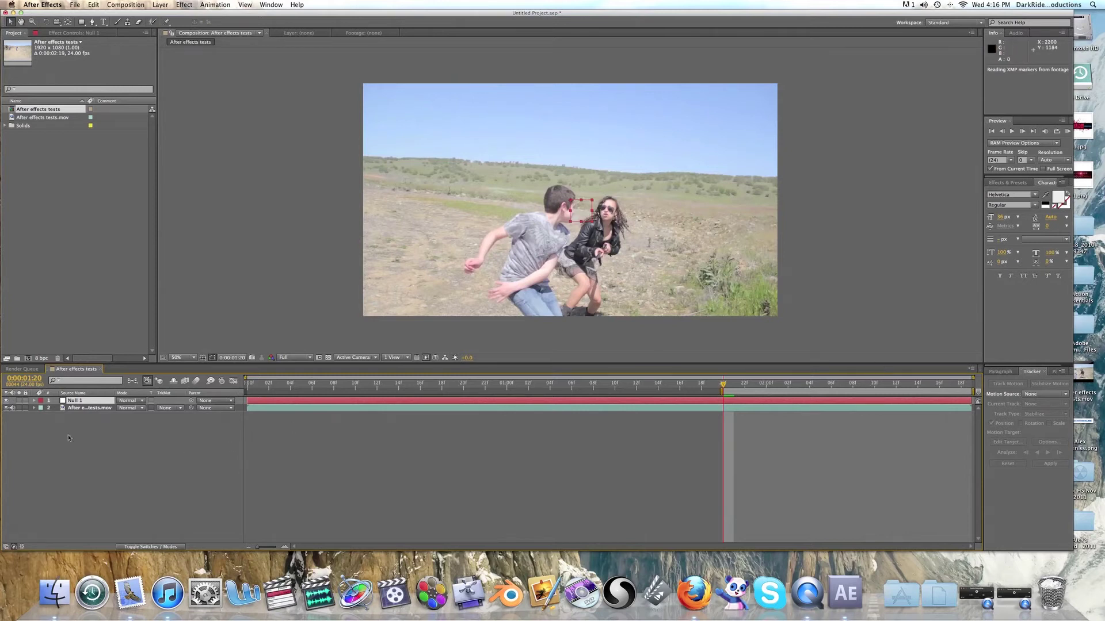
# - Start Track Motion on the footage layer with Rotation and Scale enabled, targeting Null 1
pyautogui.click(70, 410)
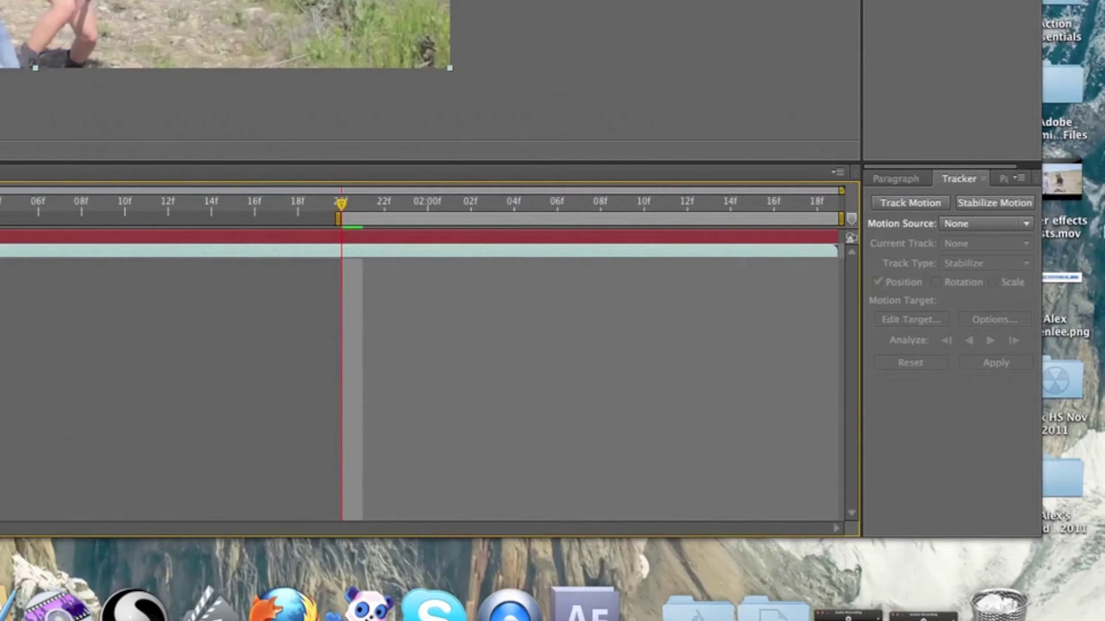
pyautogui.click(911, 210)
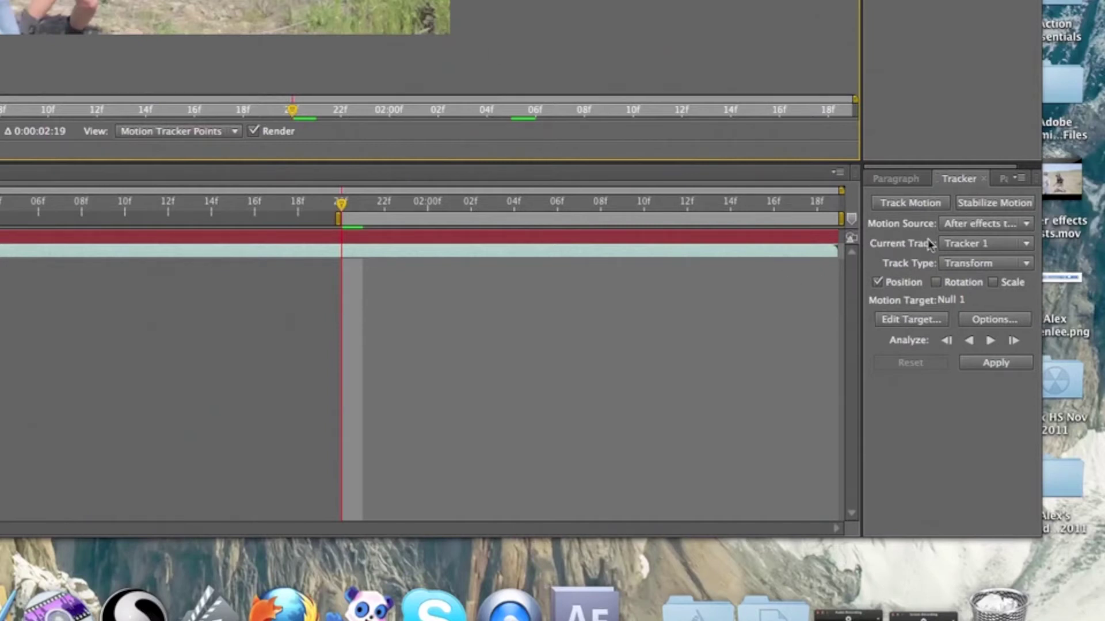
pyautogui.click(935, 282)
pyautogui.click(992, 282)
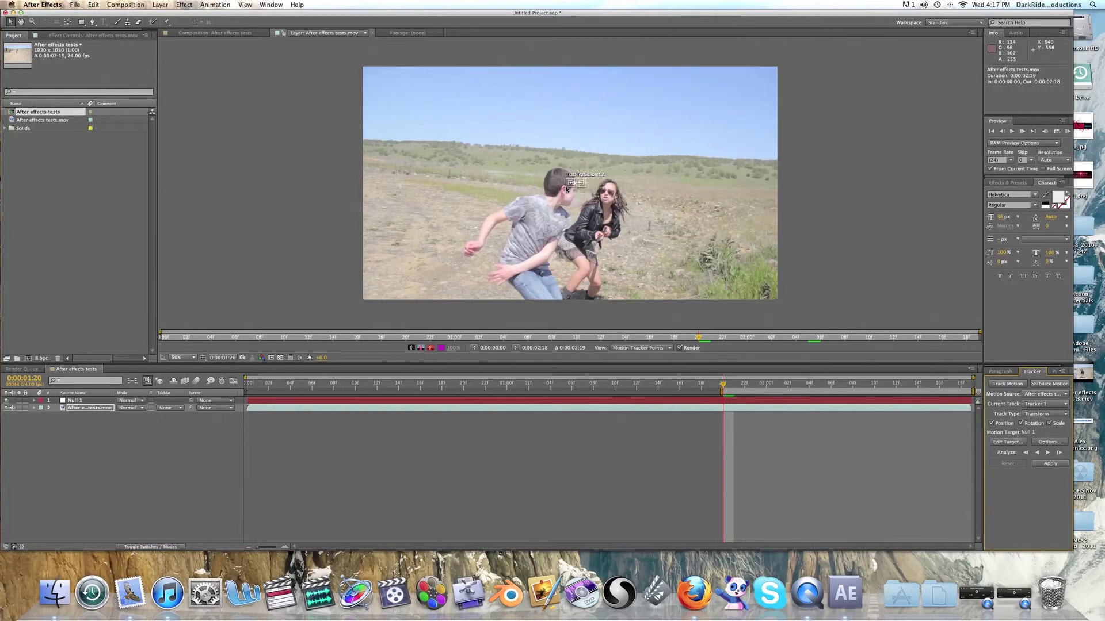
# - Move Track Point 1 onto the ground at left and resize Track Point 2's boxes over the grass
pyautogui.click(567, 188)
pyautogui.moveTo(567, 189); pyautogui.dragTo(391, 201)
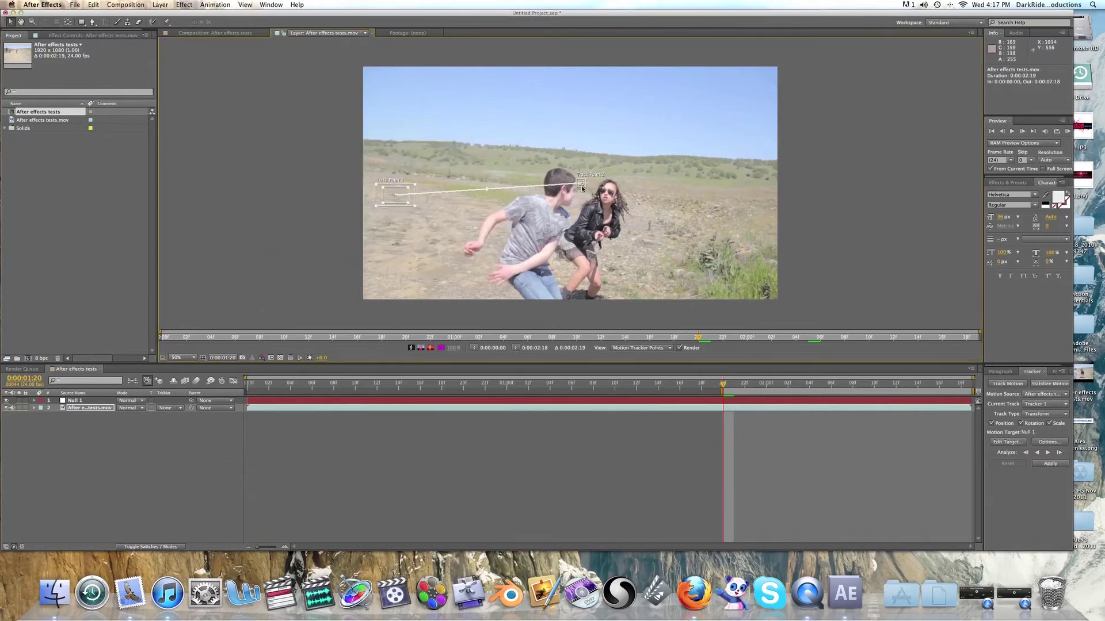
pyautogui.moveTo(582, 186); pyautogui.dragTo(729, 276)
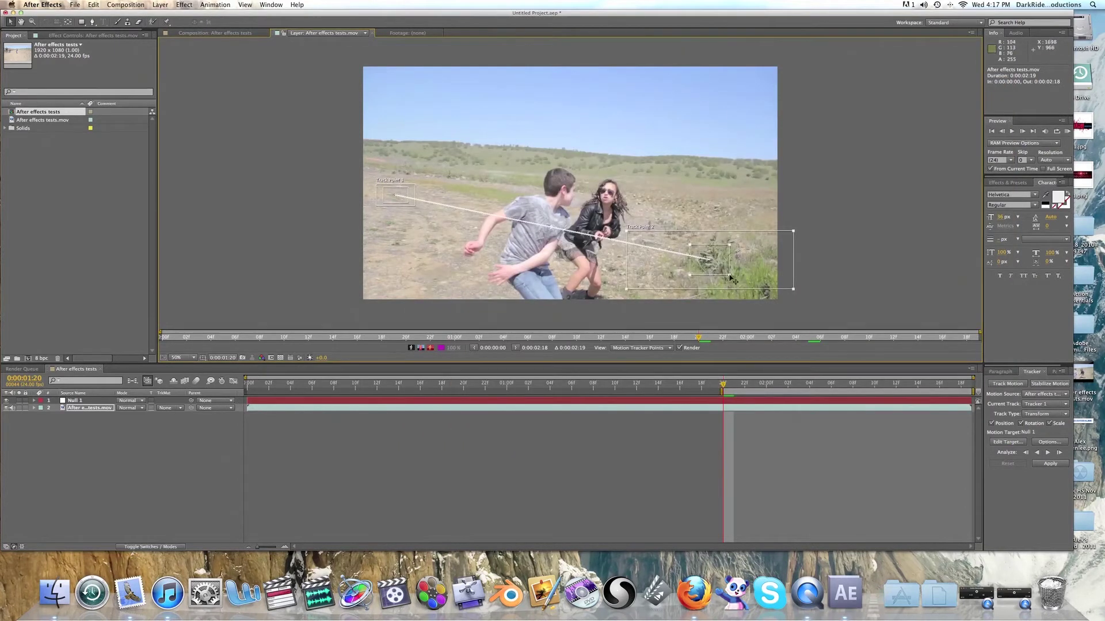
pyautogui.moveTo(793, 290); pyautogui.dragTo(746, 289)
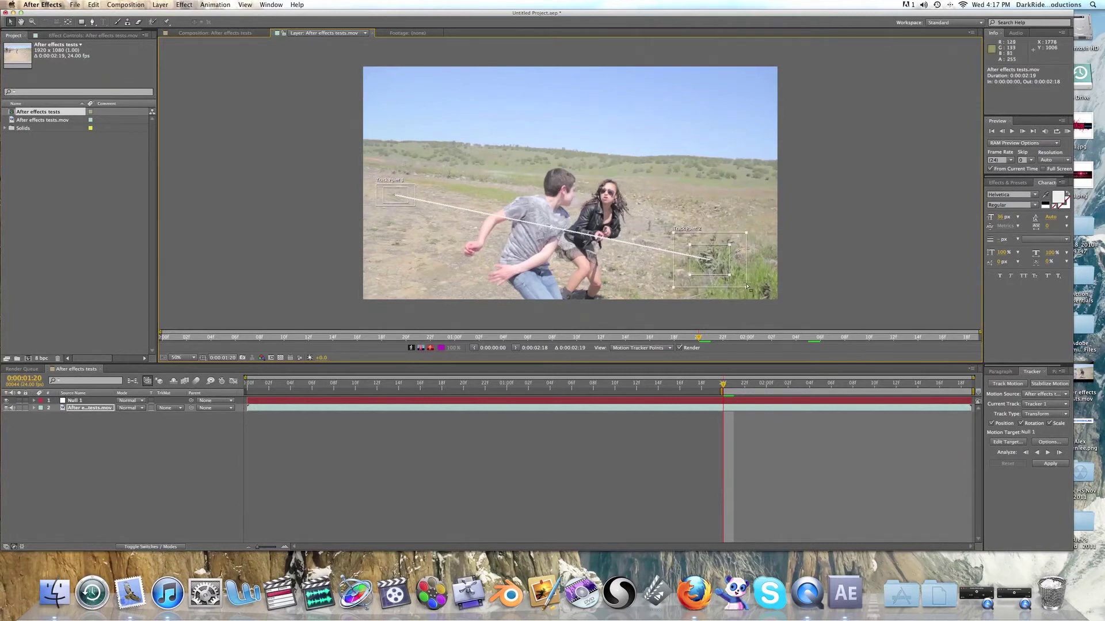
# - Enlarge Track Point 1 and place it on a dark dirt spot, then adjust Track Point 2 on the grass clump
pyautogui.click(402, 204)
pyautogui.moveTo(415, 205)
pyautogui.mouseDown()
pyautogui.moveTo(423, 213)
pyautogui.moveTo(410, 212)
pyautogui.mouseUp()
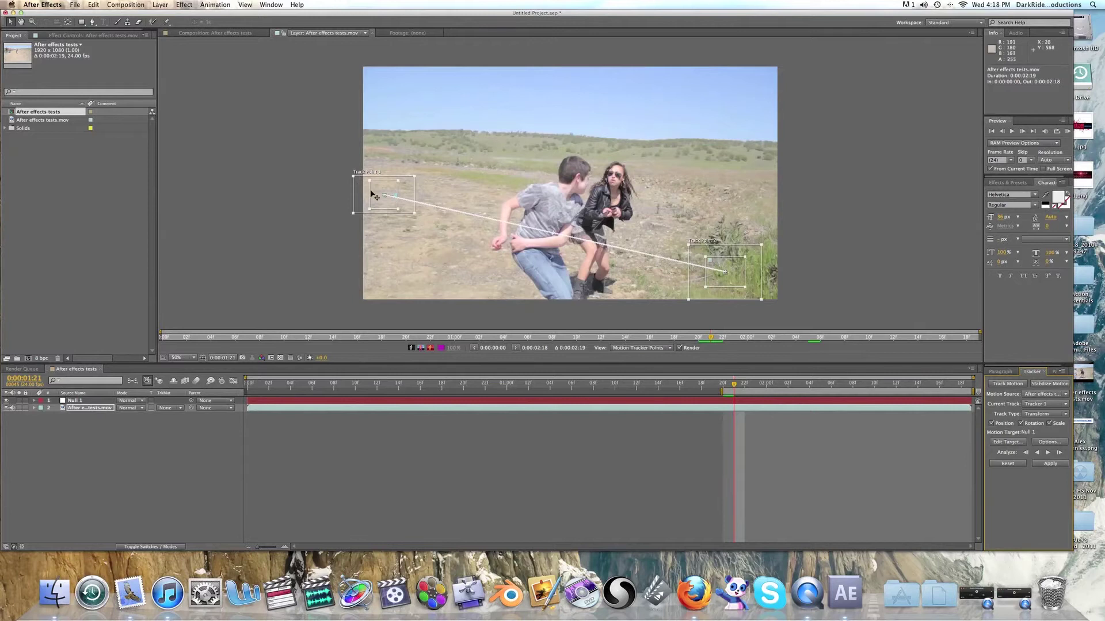
pyautogui.moveTo(381, 203); pyautogui.dragTo(408, 195)
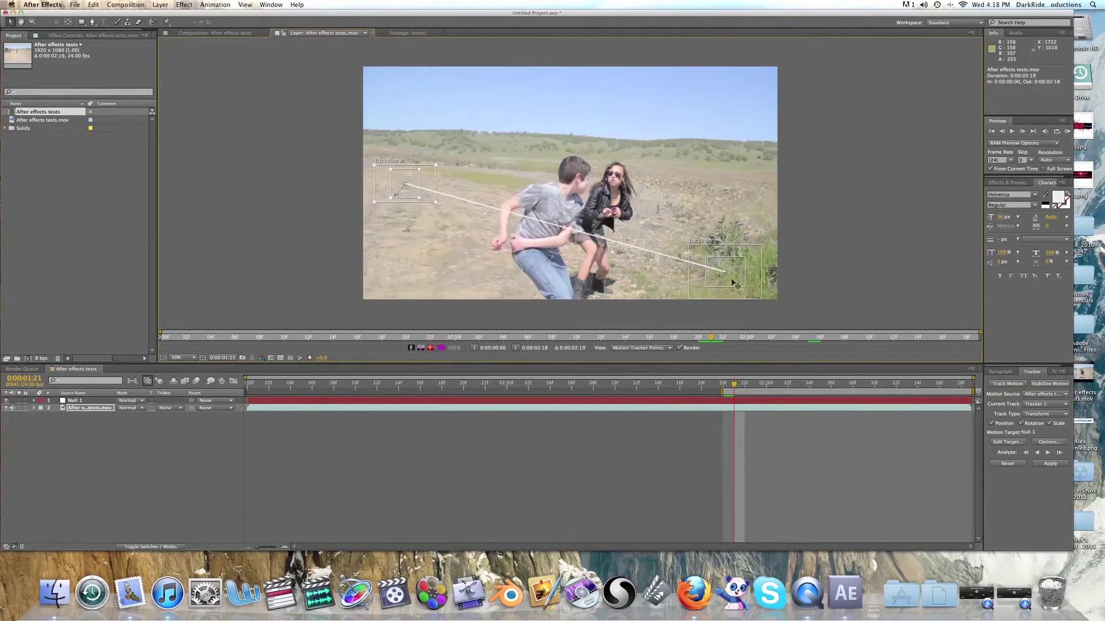
pyautogui.moveTo(730, 280); pyautogui.dragTo(723, 249)
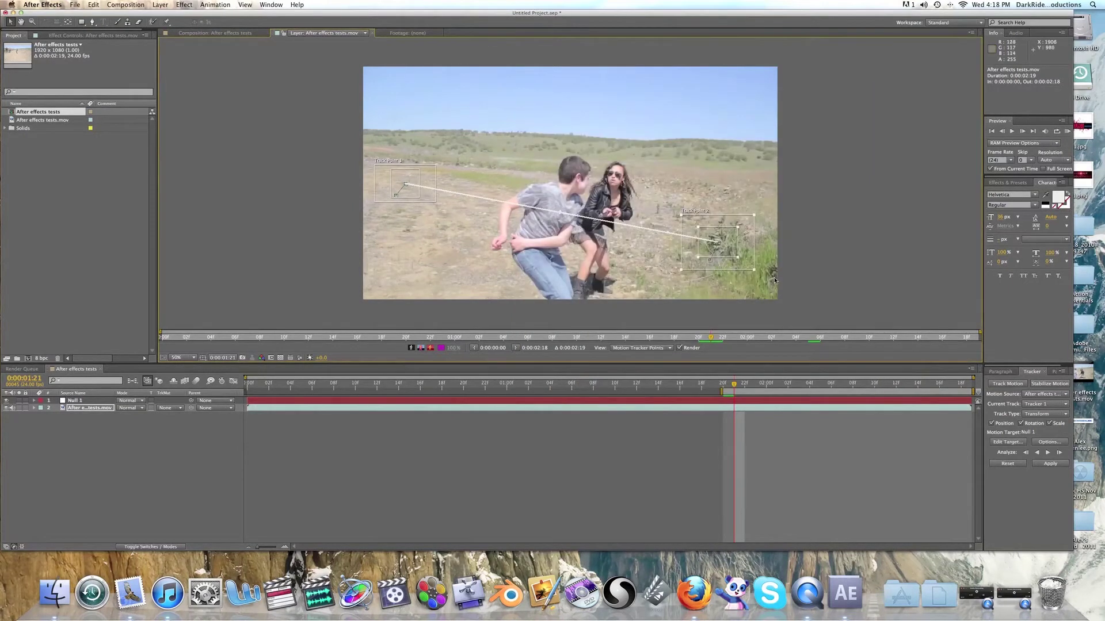
# - Analyze one frame, nudge Track Point 1 onto a clearer feature, then analyze forward to 0:00:02:13
pyautogui.click(1060, 453)
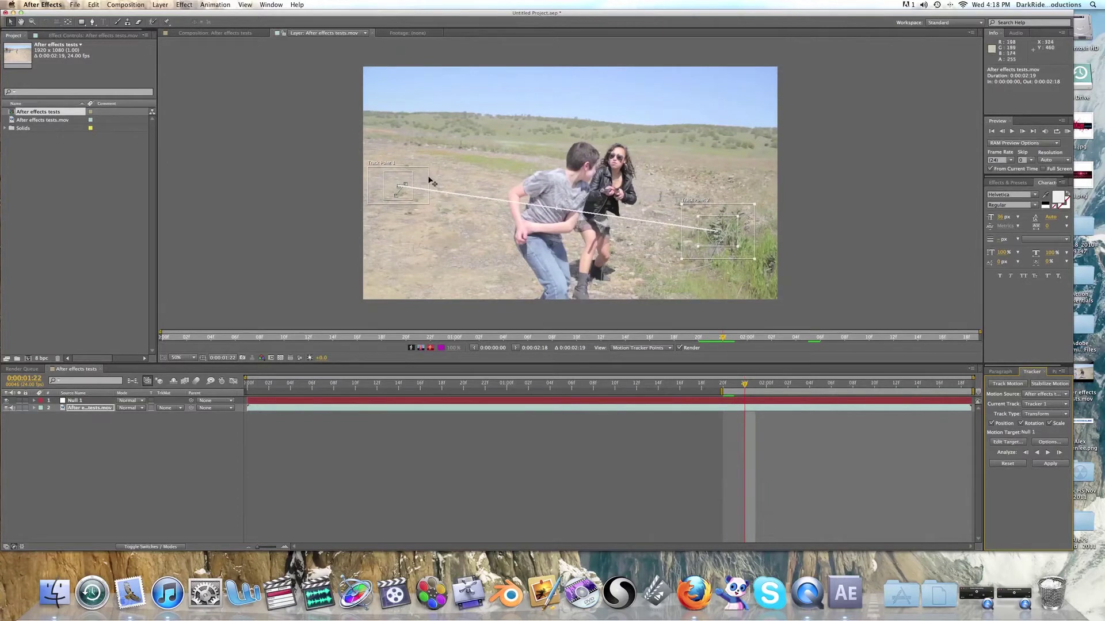
pyautogui.moveTo(402, 182)
pyautogui.mouseDown()
pyautogui.moveTo(412, 163)
pyautogui.moveTo(445, 199)
pyautogui.moveTo(419, 188)
pyautogui.mouseUp()
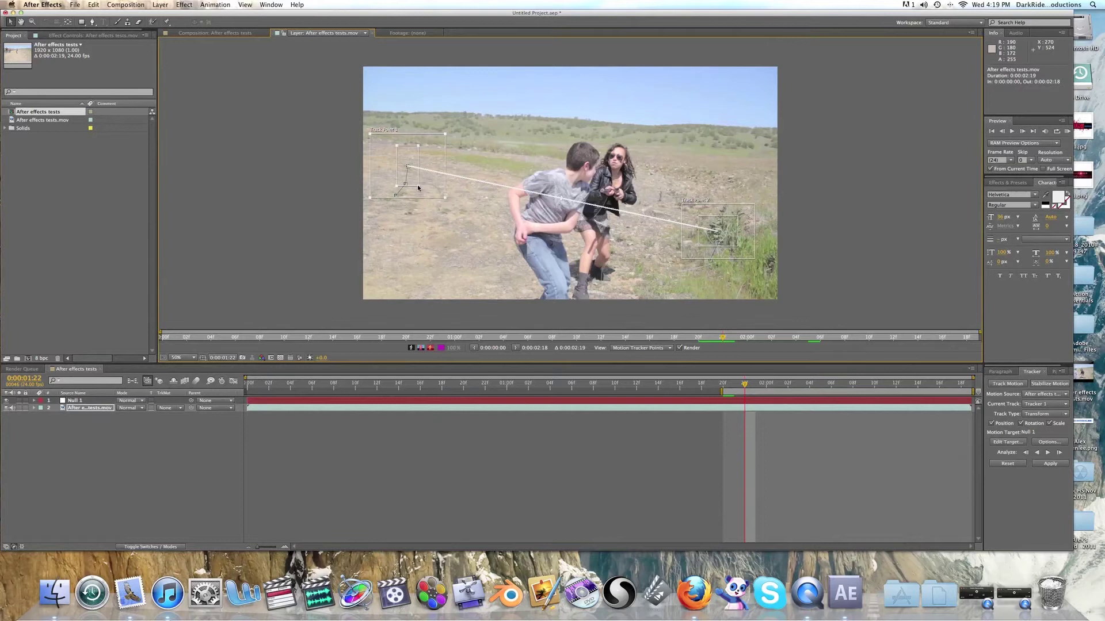
pyautogui.click(1060, 453)
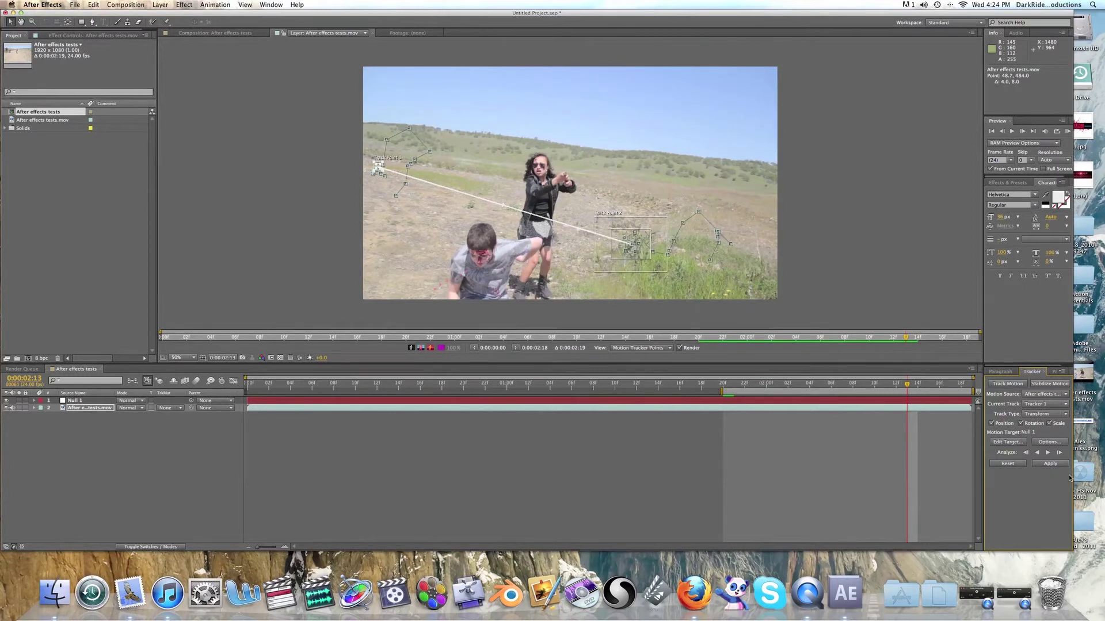
# - Apply the track to Null 1 in X and Y, then scrub back to 0:00:01:22 to check it
pyautogui.click(1054, 466)
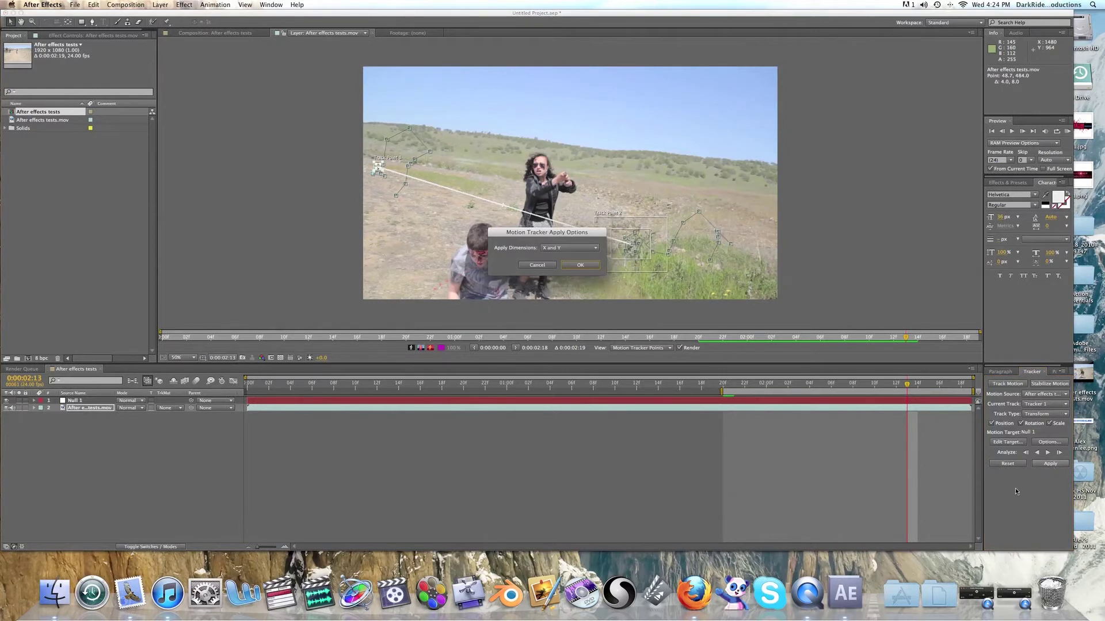
pyautogui.click(568, 264)
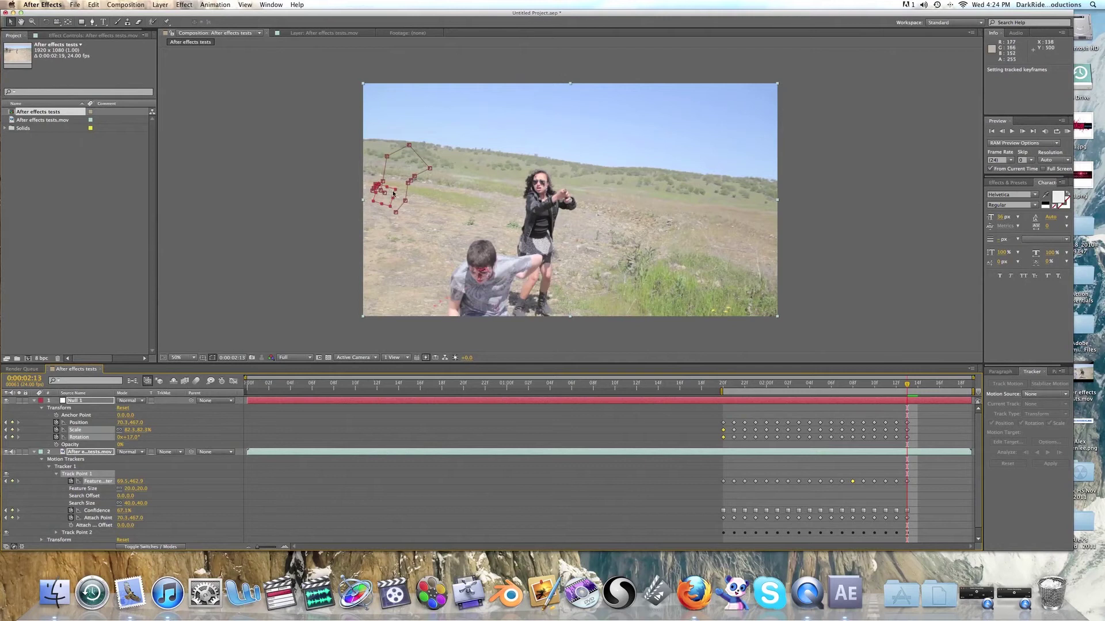
pyautogui.moveTo(908, 386); pyautogui.dragTo(804, 401)
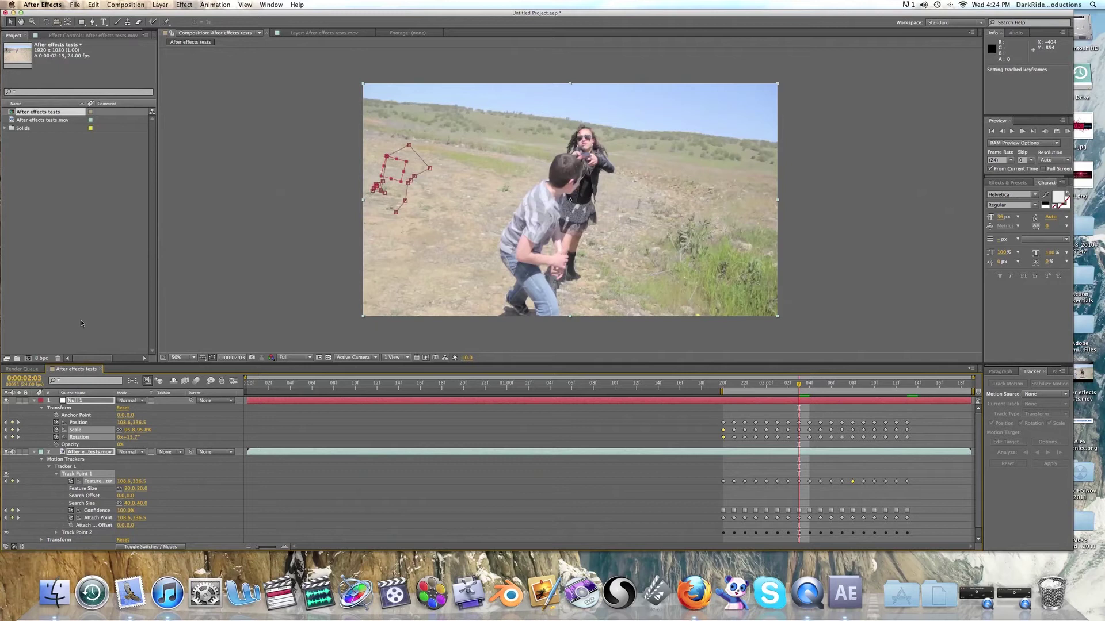
pyautogui.click(41, 453)
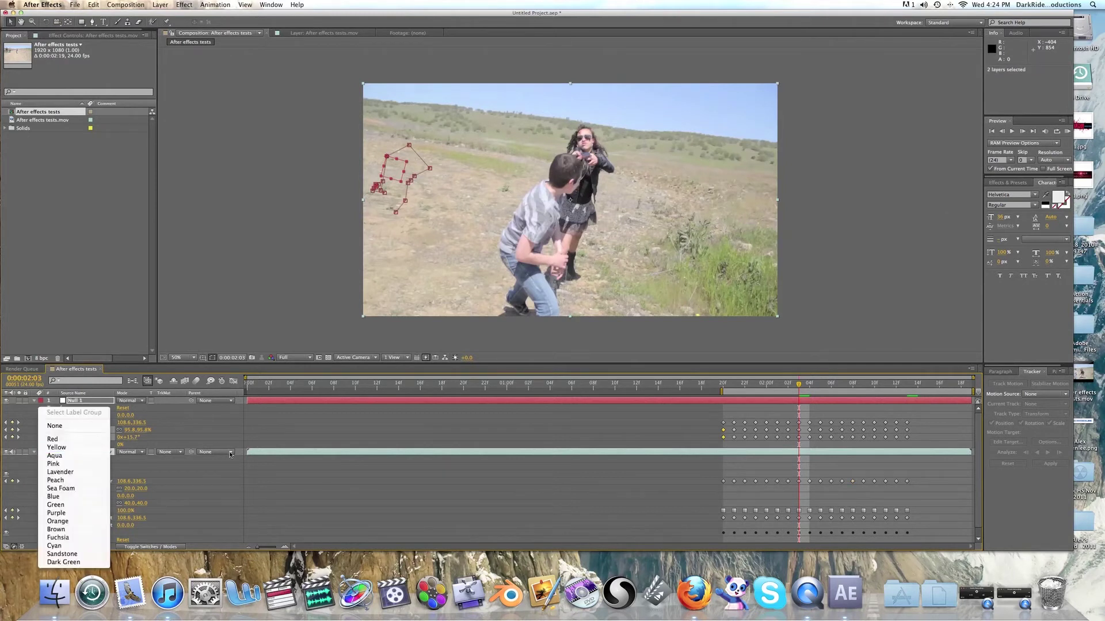
pyautogui.click(266, 457)
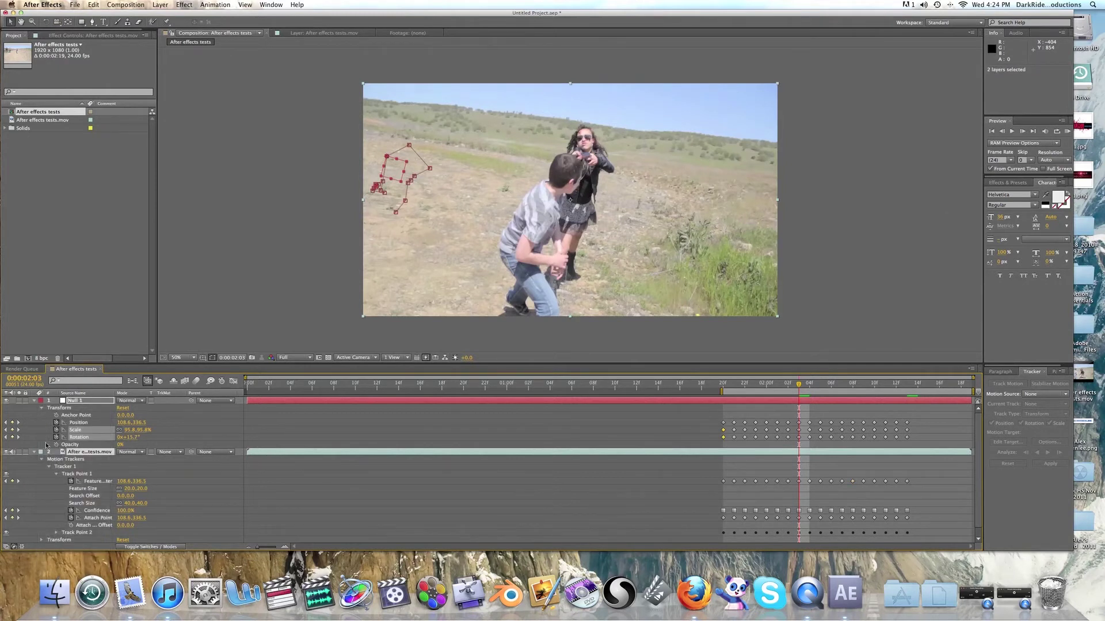
# - Duplicate both selected layers, step through a couple of frames, then undo the duplication
pyautogui.click(93, 4)
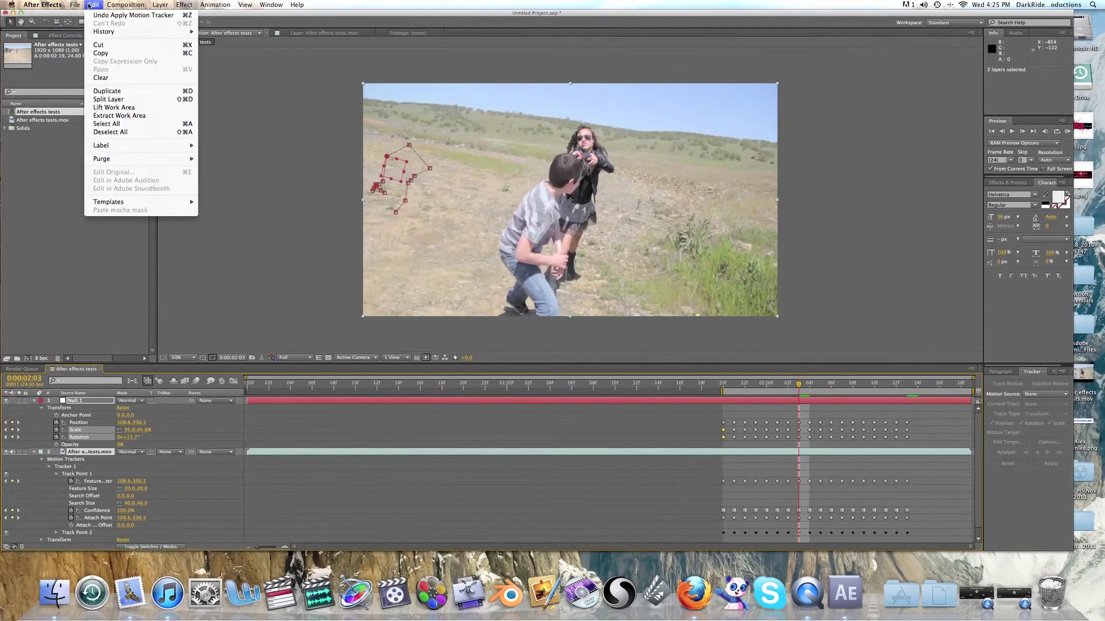
pyautogui.click(124, 91)
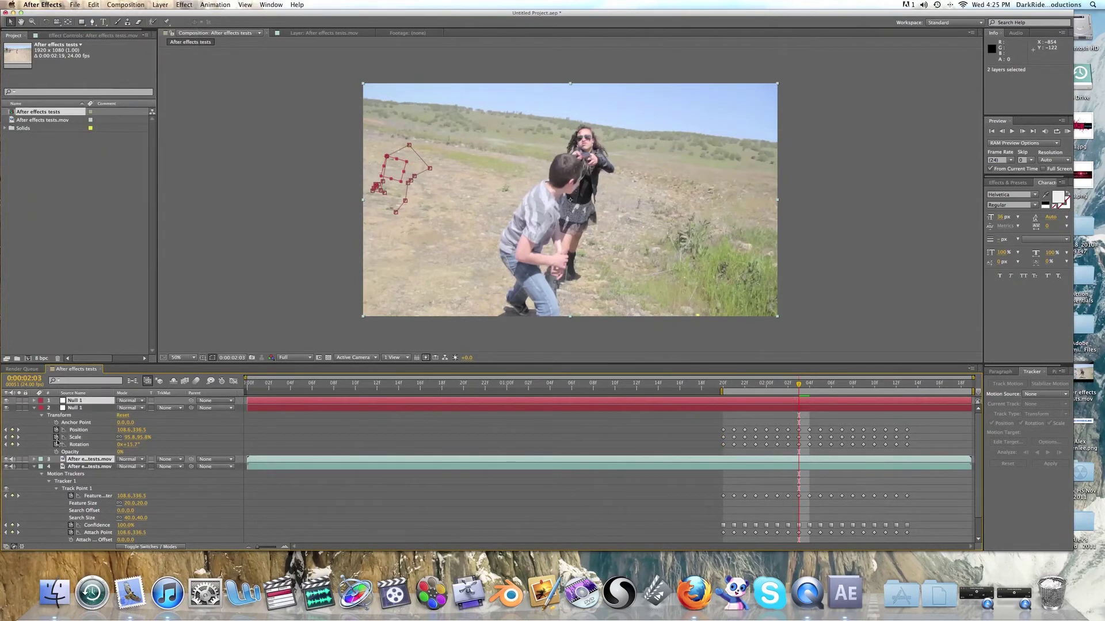
pyautogui.click(63, 467)
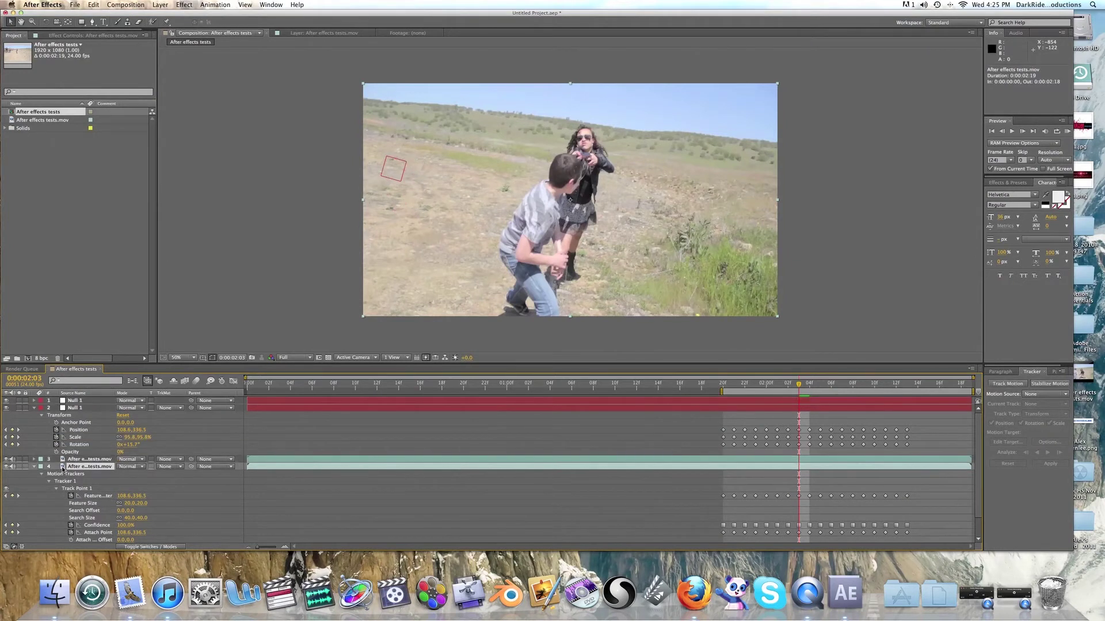
pyautogui.click(61, 459)
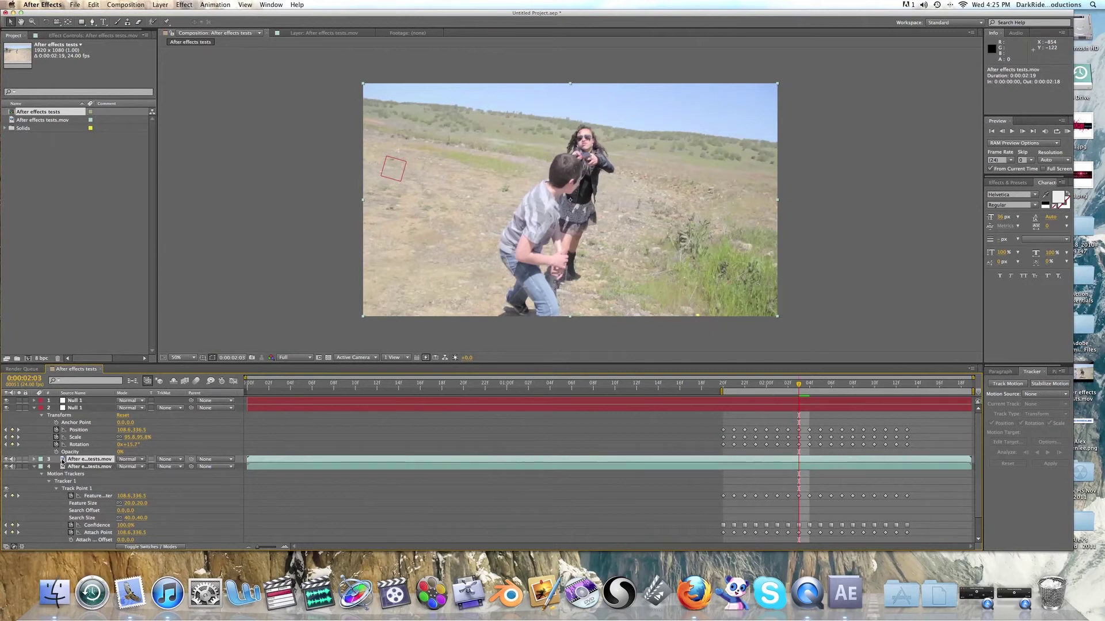
pyautogui.click(809, 385)
pyautogui.click(820, 385)
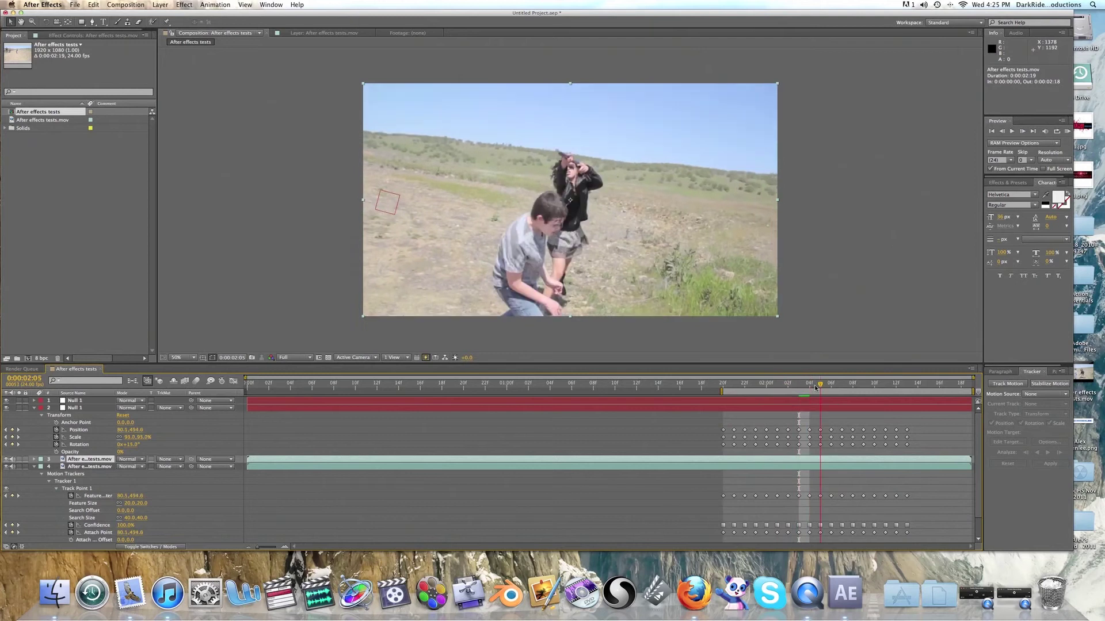
pyautogui.click(80, 466)
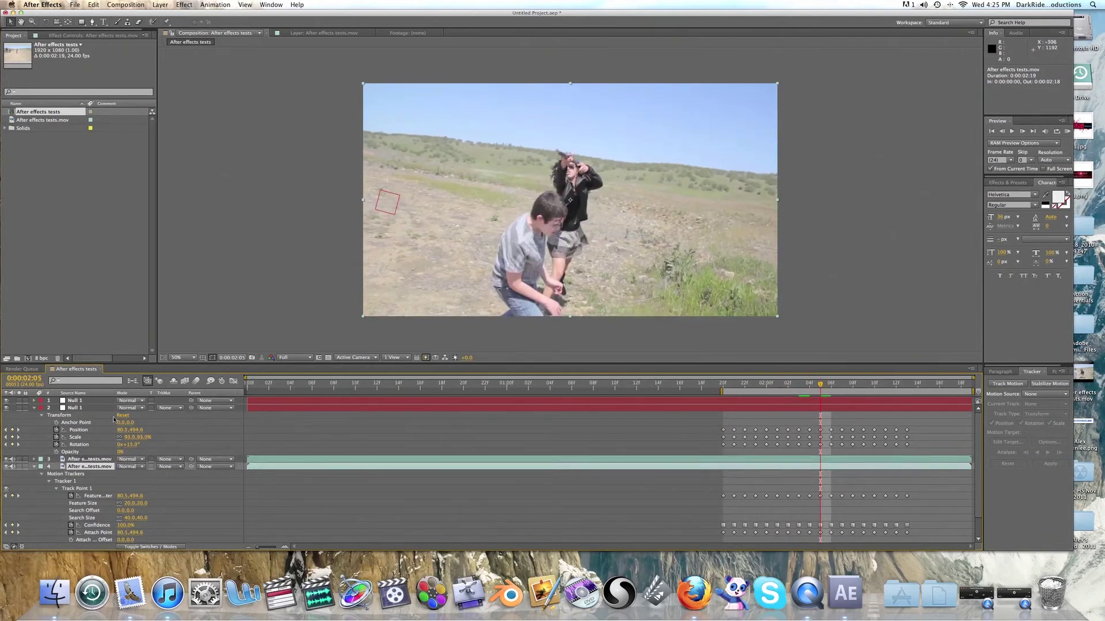
pyautogui.press('super+z')
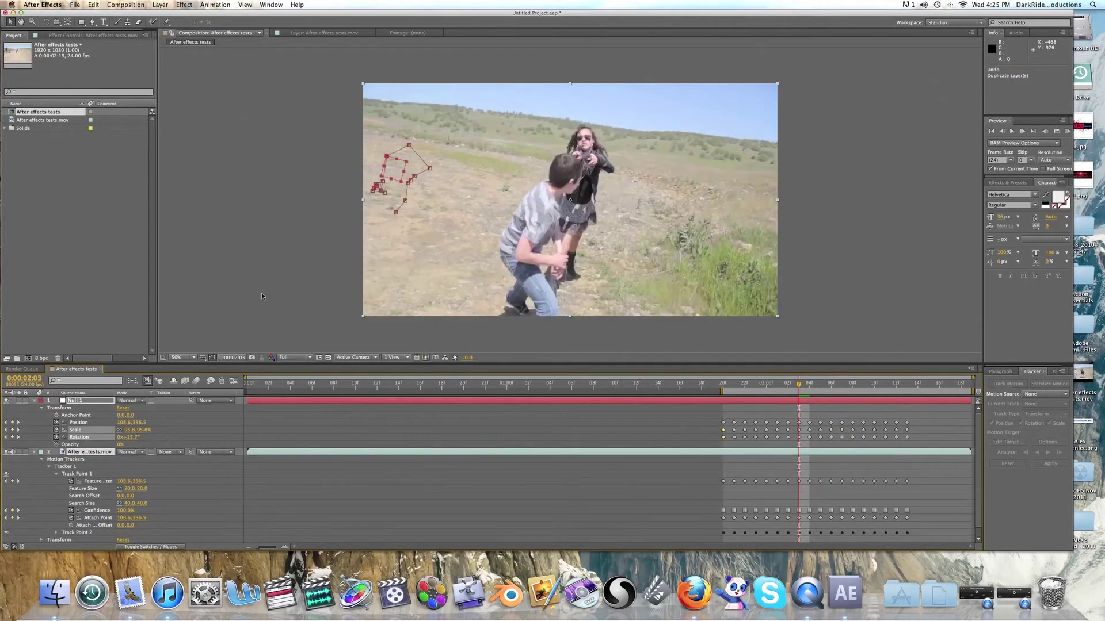
# - Duplicate only the .mov footage layer and check the nearby frames
pyautogui.keyDown('shift'); pyautogui.click(61, 454); pyautogui.keyUp('shift')
pyautogui.click(65, 427)
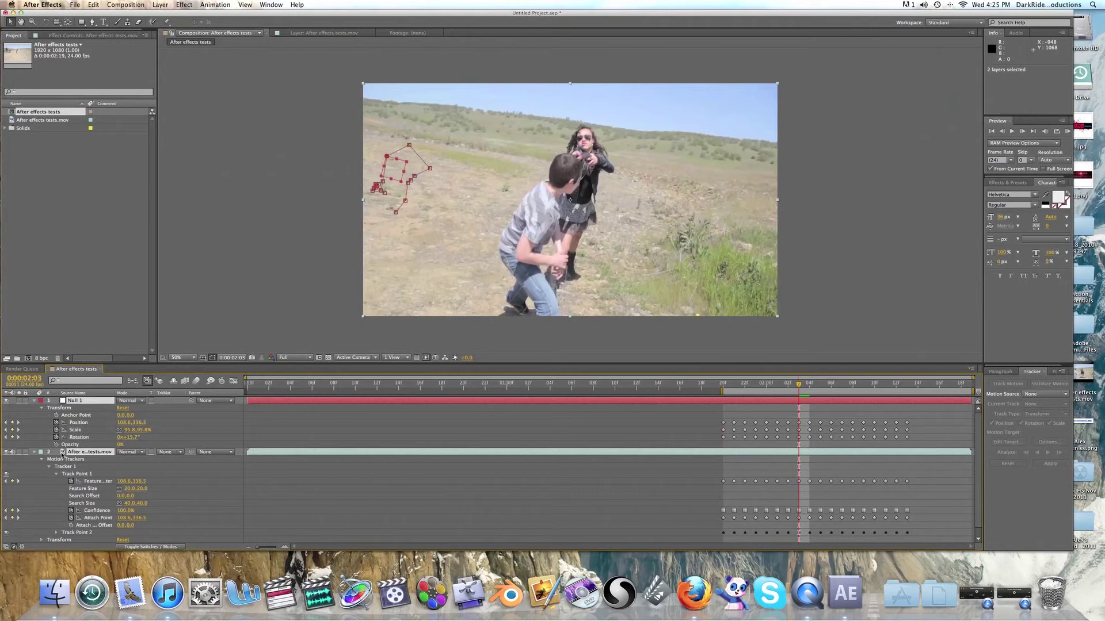
pyautogui.click(60, 424)
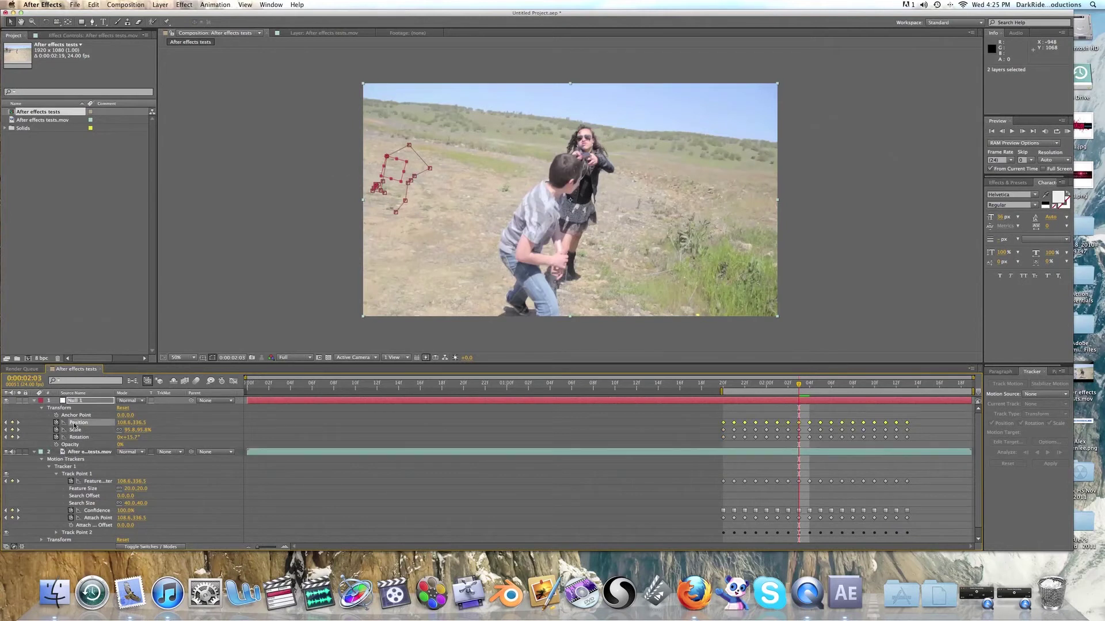
pyautogui.click(63, 455)
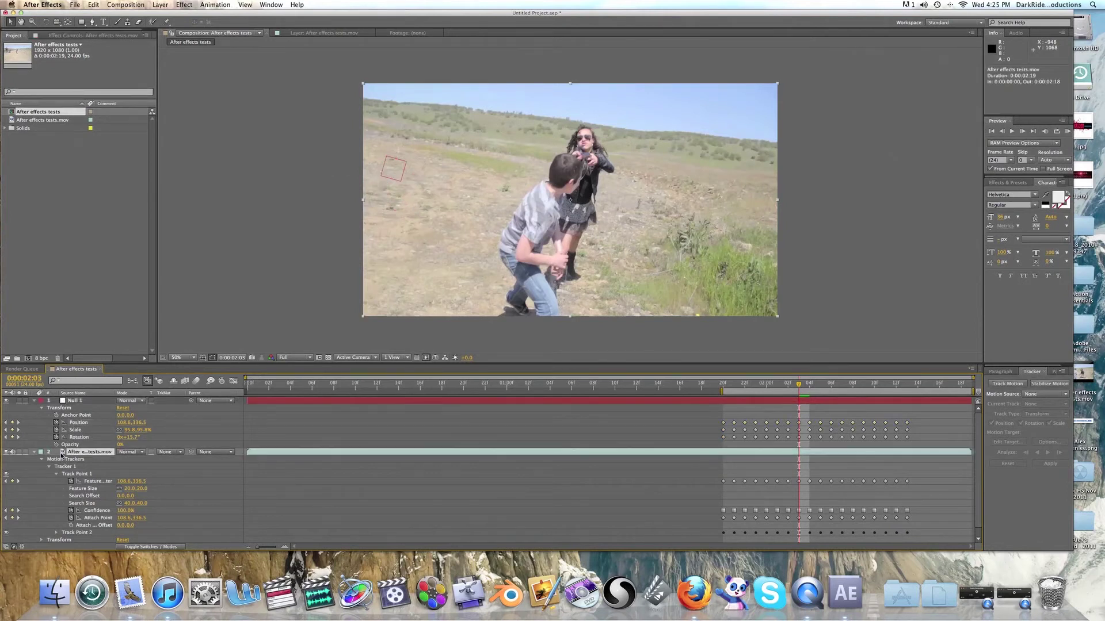
pyautogui.click(97, 4)
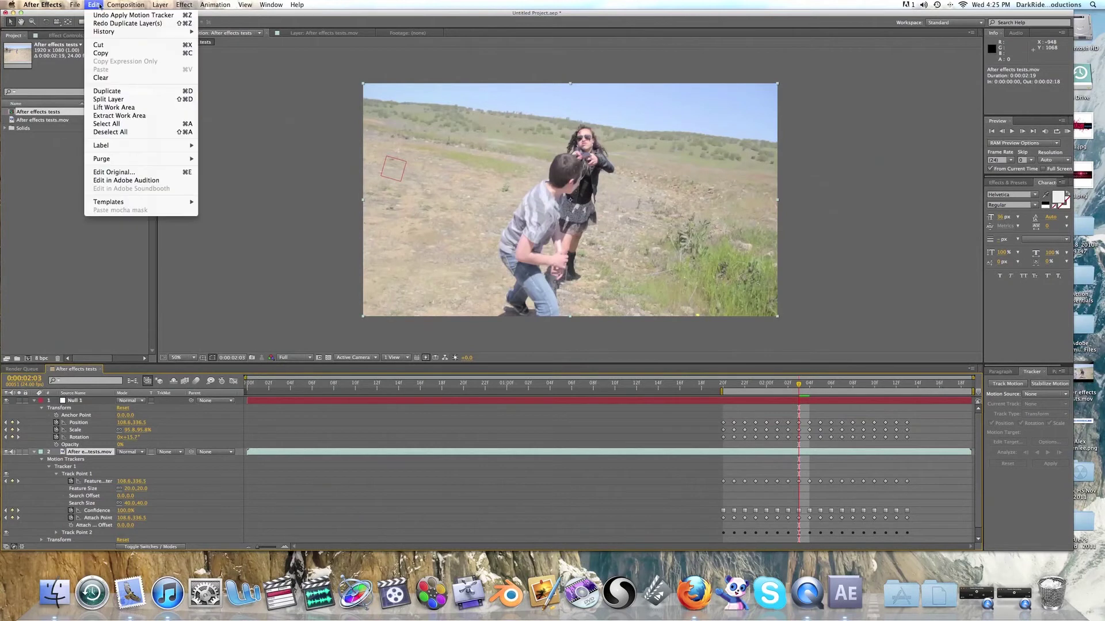
pyautogui.click(119, 94)
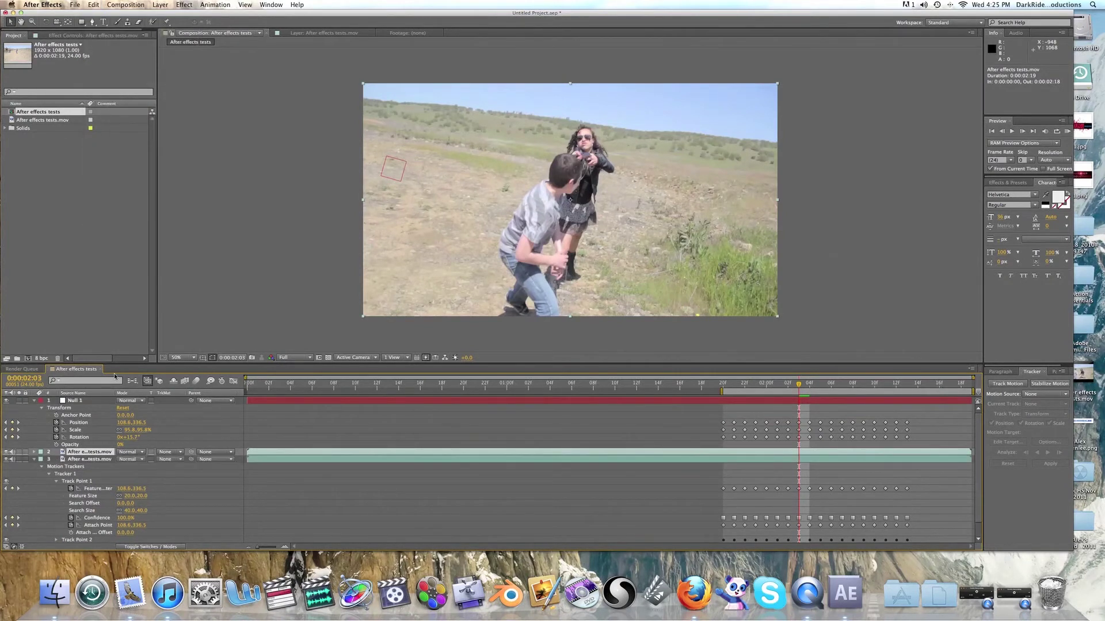
pyautogui.click(64, 459)
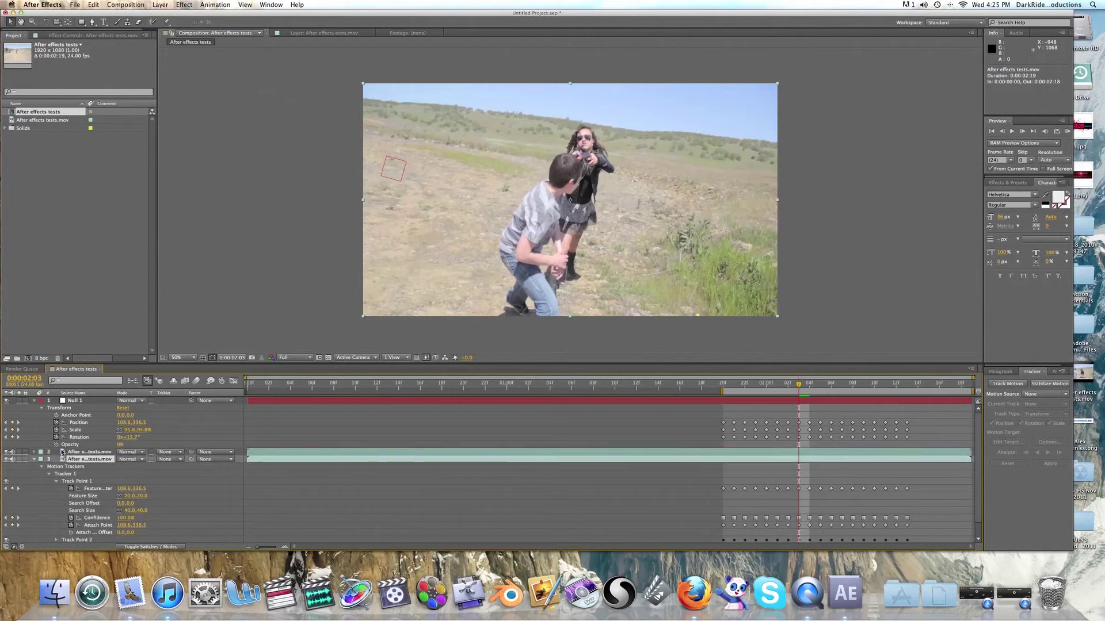
pyautogui.click(62, 452)
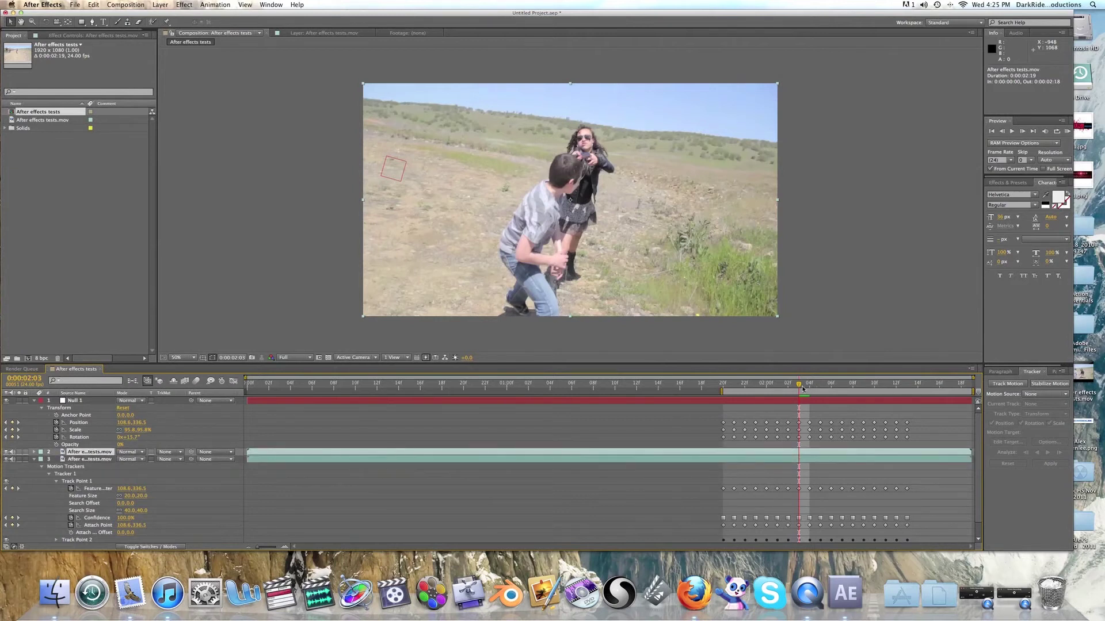
pyautogui.moveTo(803, 389); pyautogui.dragTo(800, 389)
# - Start a file import and browse to Action Essentials > Action_Essentials_720p_D1-A > 02. Blood
pyautogui.click(75, 5)
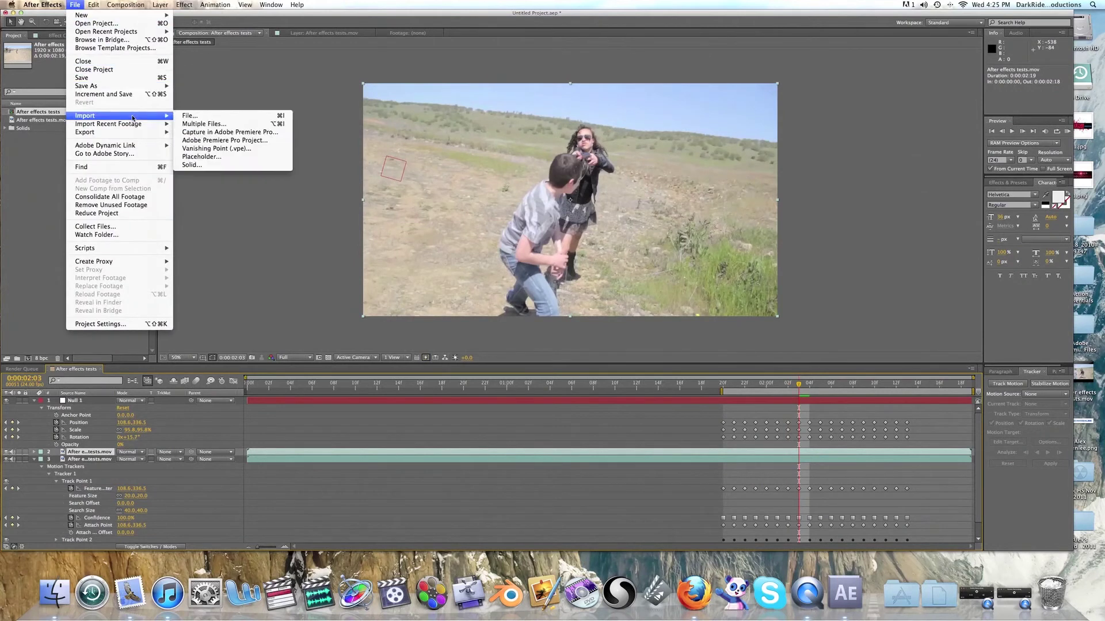
pyautogui.moveTo(137, 117)
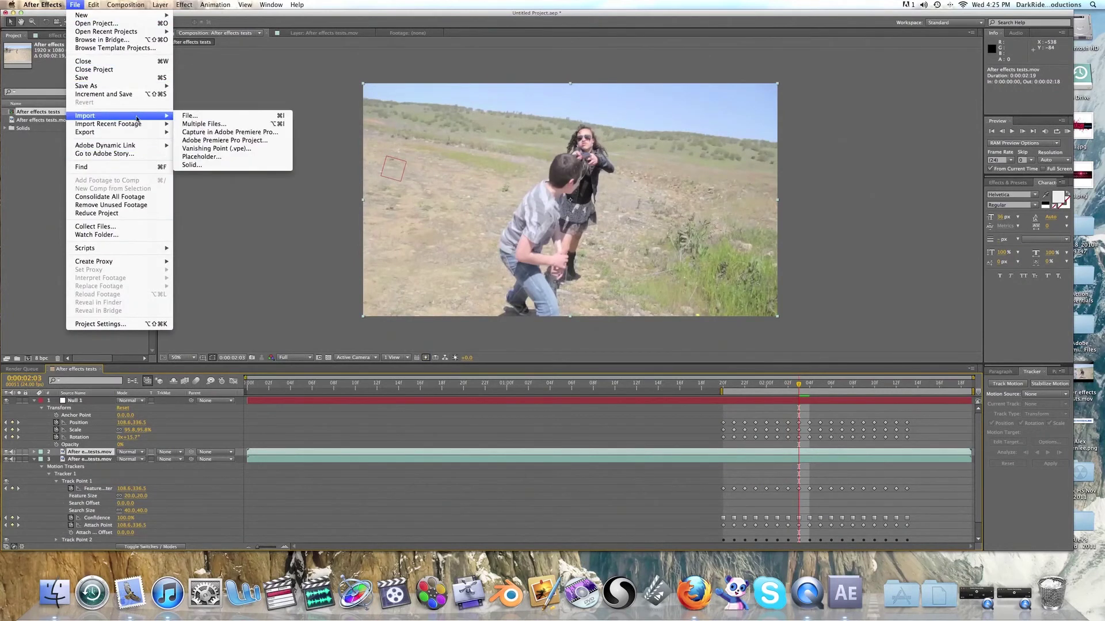
pyautogui.click(195, 119)
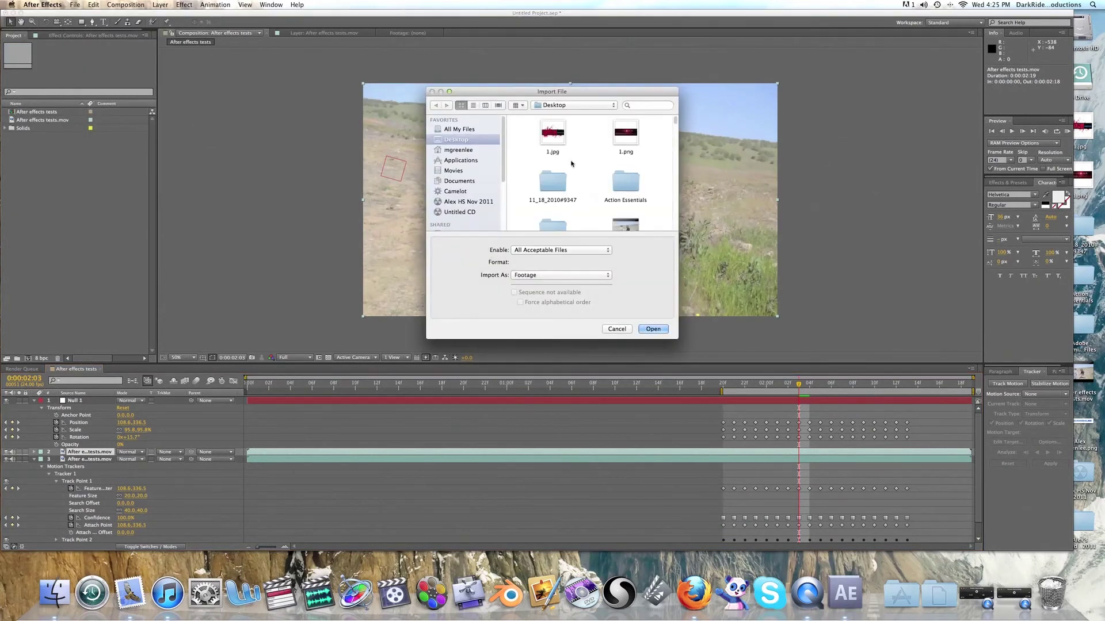
pyautogui.doubleClick(627, 183)
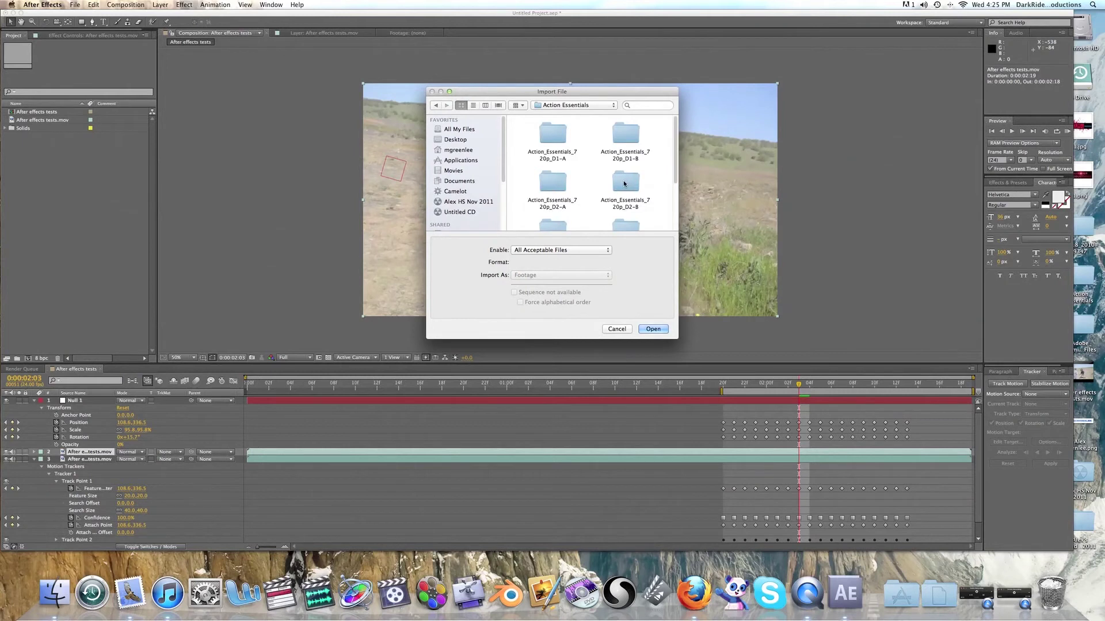
pyautogui.doubleClick(553, 133)
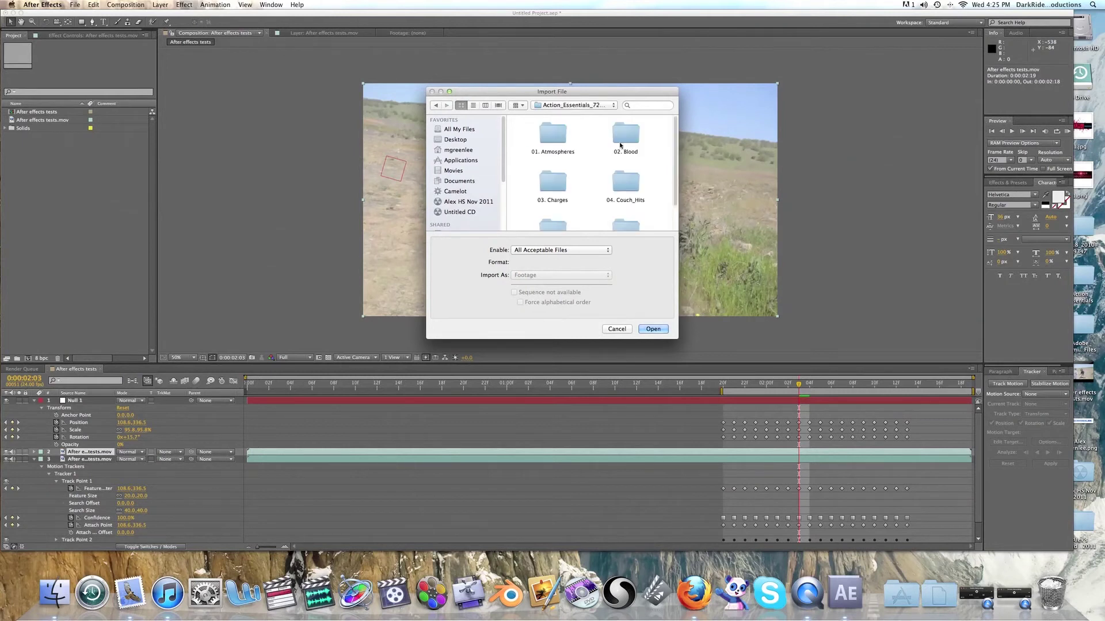
pyautogui.doubleClick(620, 144)
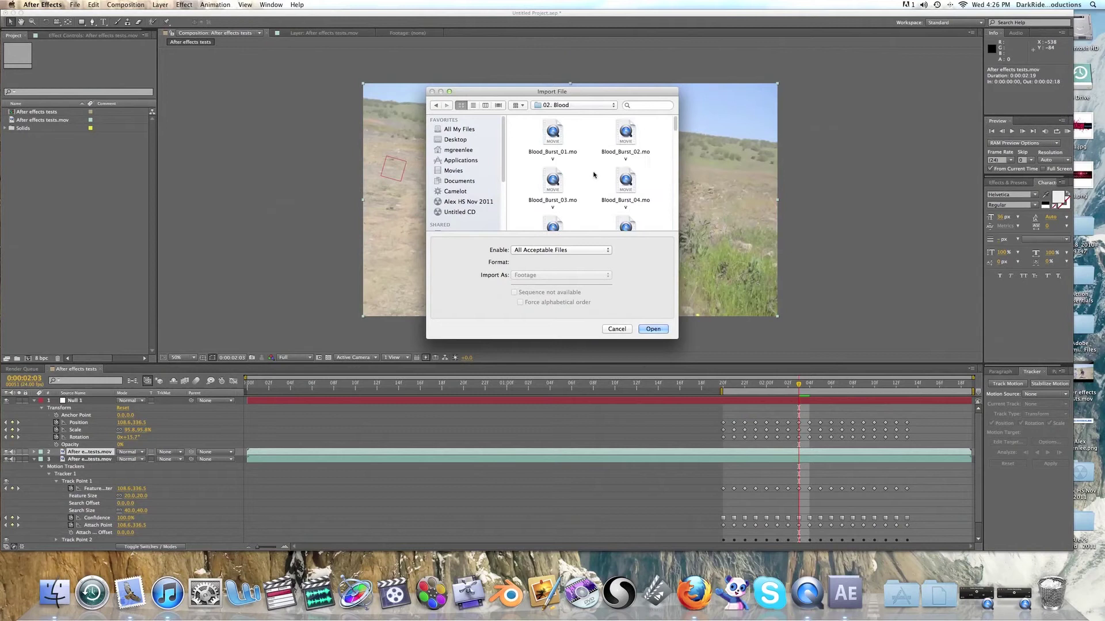
# - Import Blood_Burst_01, Blood_Hit_02, Blood_Burst_14, Blood_Splatter_01, Blood_Splat_04, Blood_Squirt_Up_02 and Blood_Burst_04
pyautogui.click(552, 134)
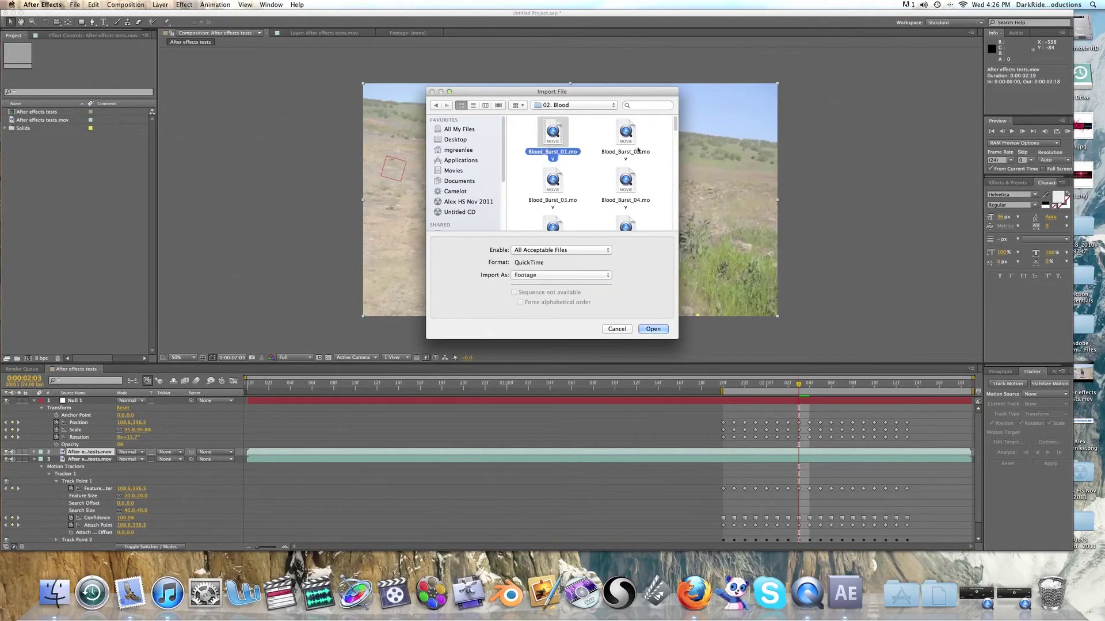
pyautogui.scroll(-5, 632, 200)
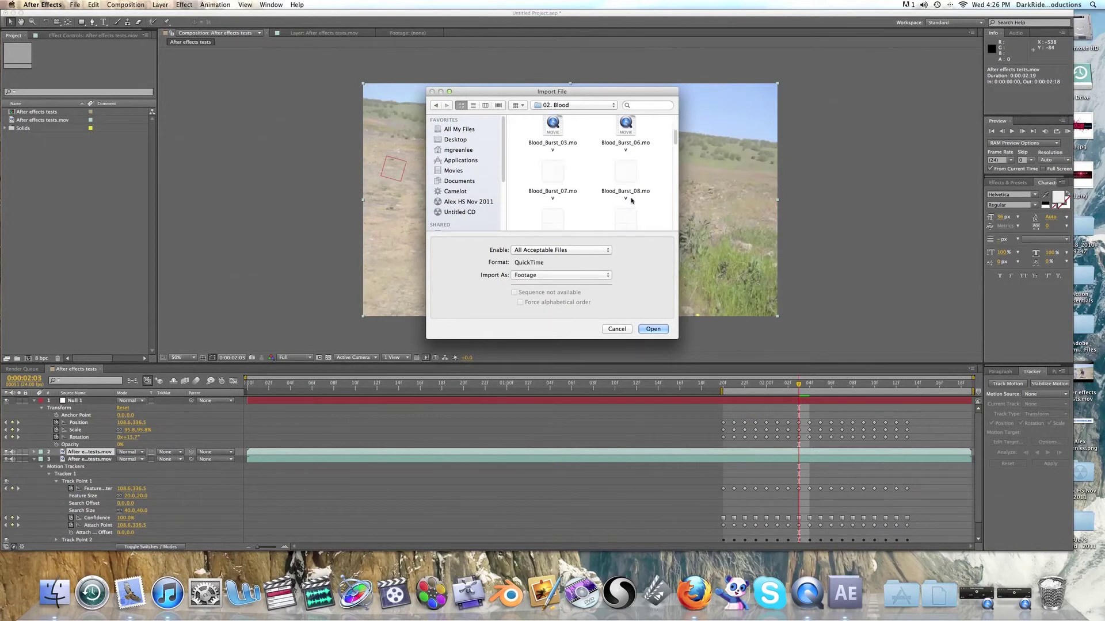
pyautogui.scroll(-8, 632, 200)
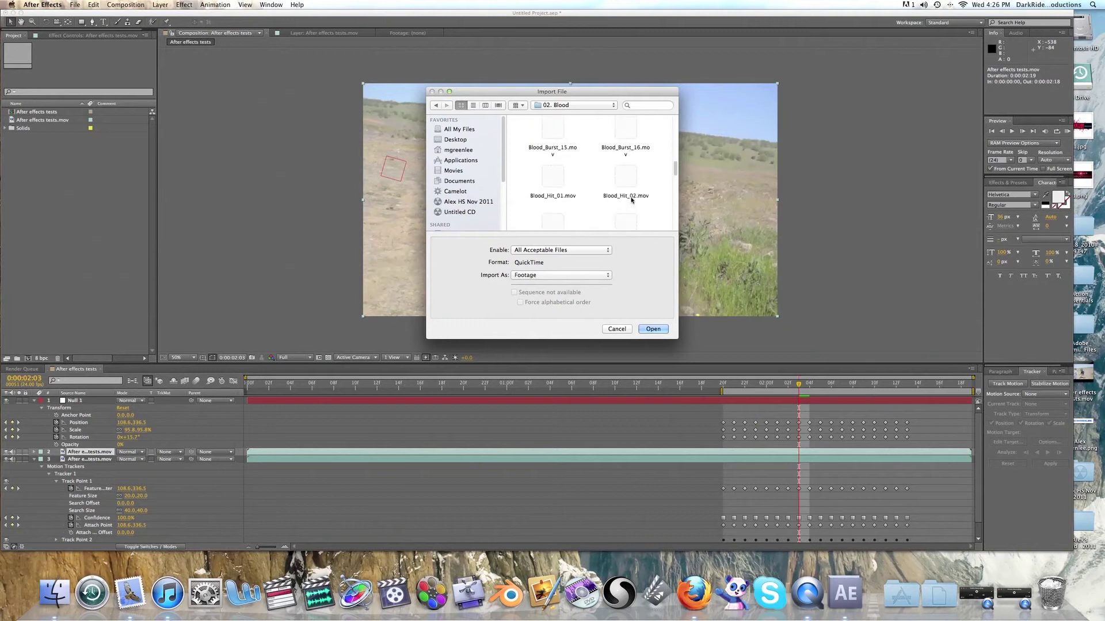
pyautogui.scroll(1, 632, 199)
pyautogui.click(630, 202)
pyautogui.scroll(3, 627, 184)
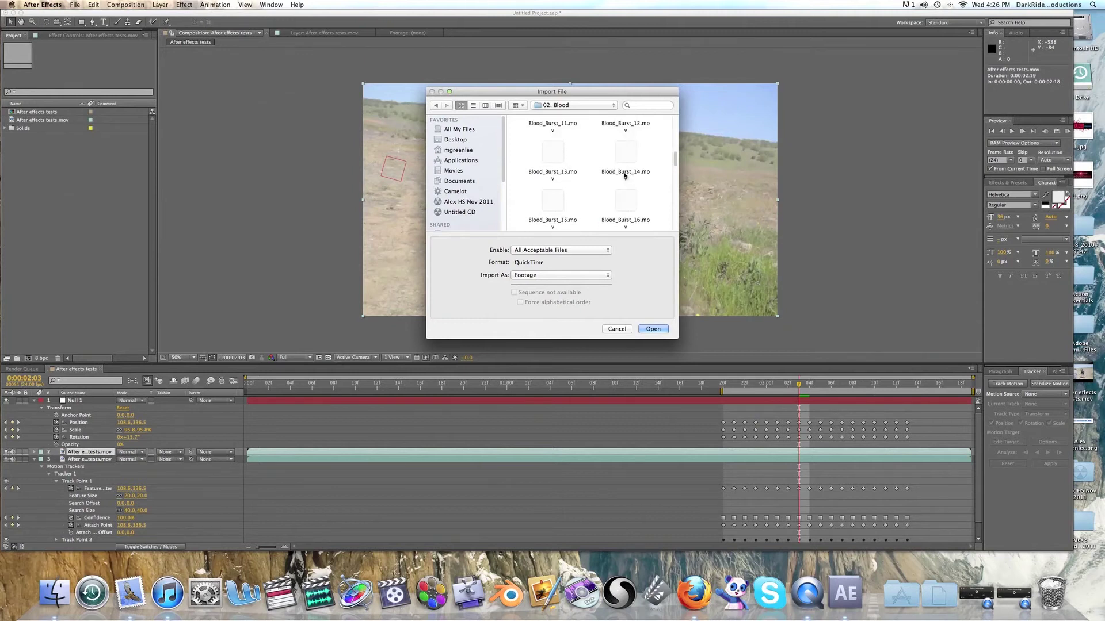
pyautogui.scroll(-1, 625, 176)
pyautogui.click(627, 179)
pyautogui.scroll(-5, 630, 182)
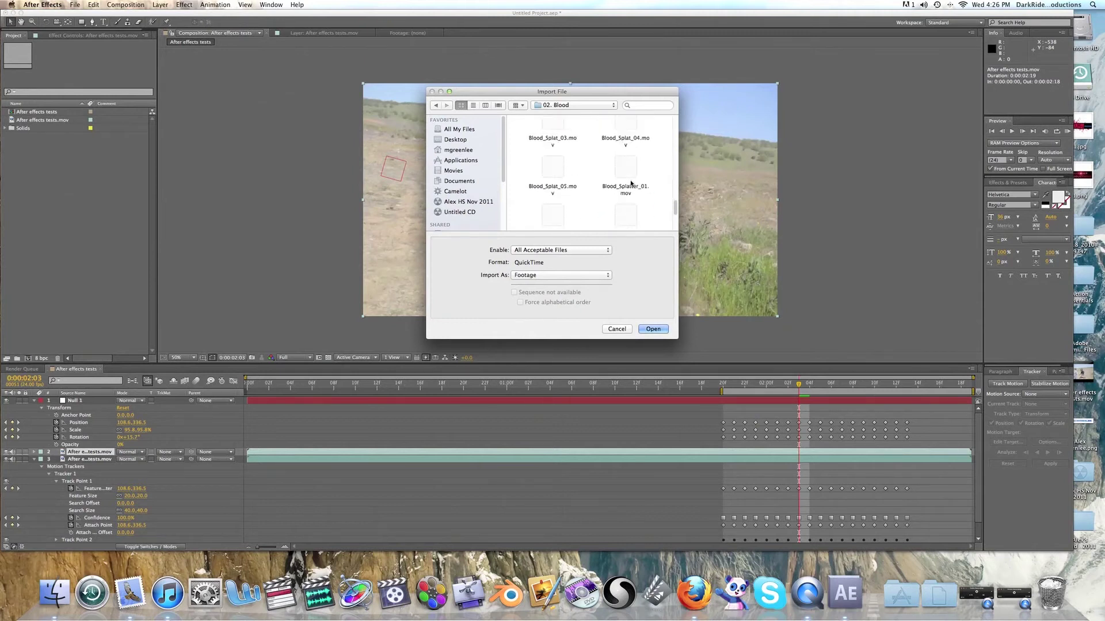
pyautogui.click(629, 173)
pyautogui.keyDown('shift'); pyautogui.click(612, 140); pyautogui.keyUp('shift')
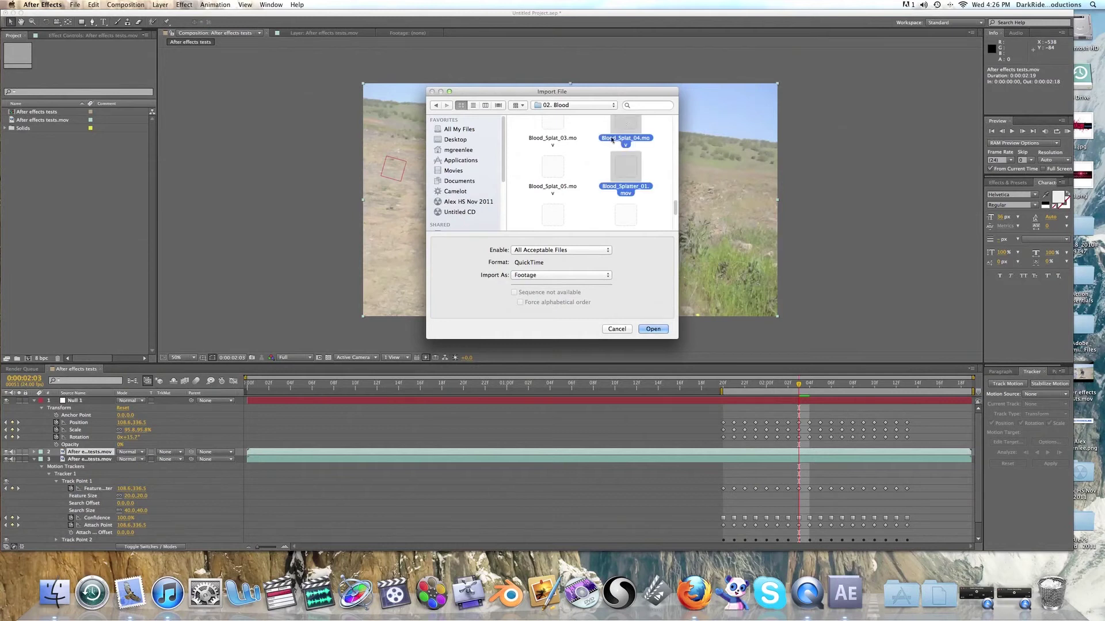
pyautogui.scroll(-3, 599, 180)
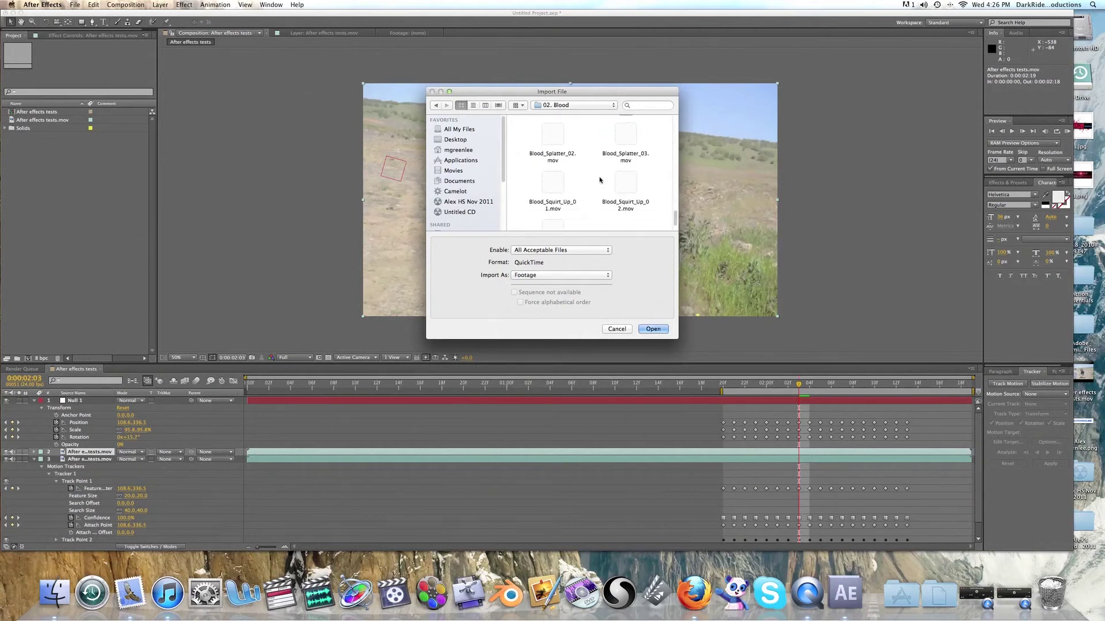
pyautogui.scroll(-1, 599, 180)
pyautogui.click(628, 182)
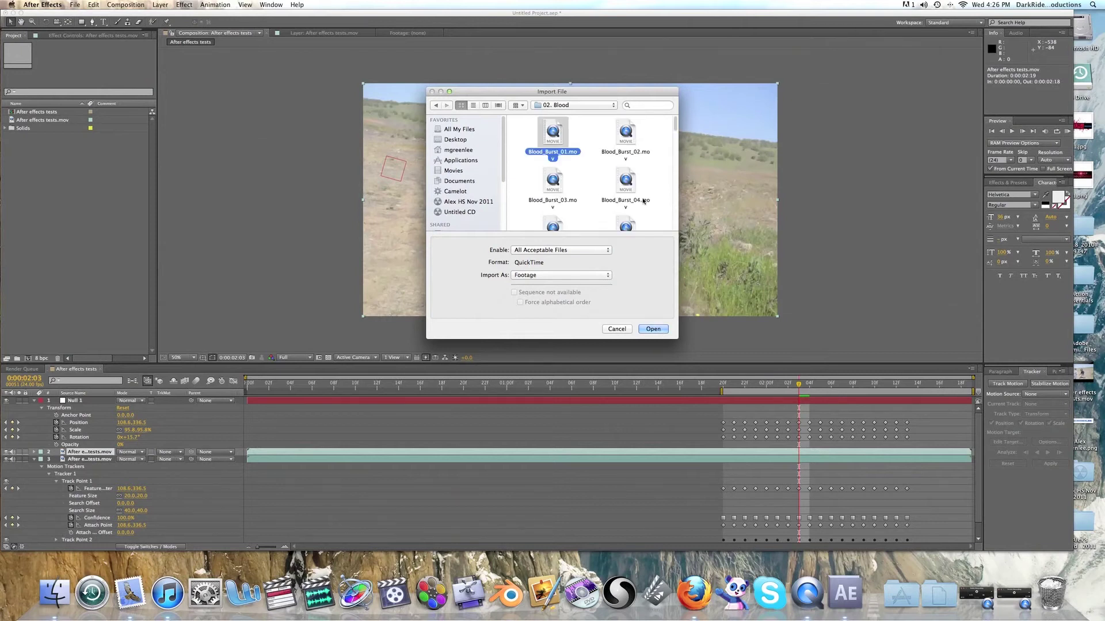
pyautogui.keyDown('shift'); pyautogui.click(626, 180); pyautogui.keyUp('shift')
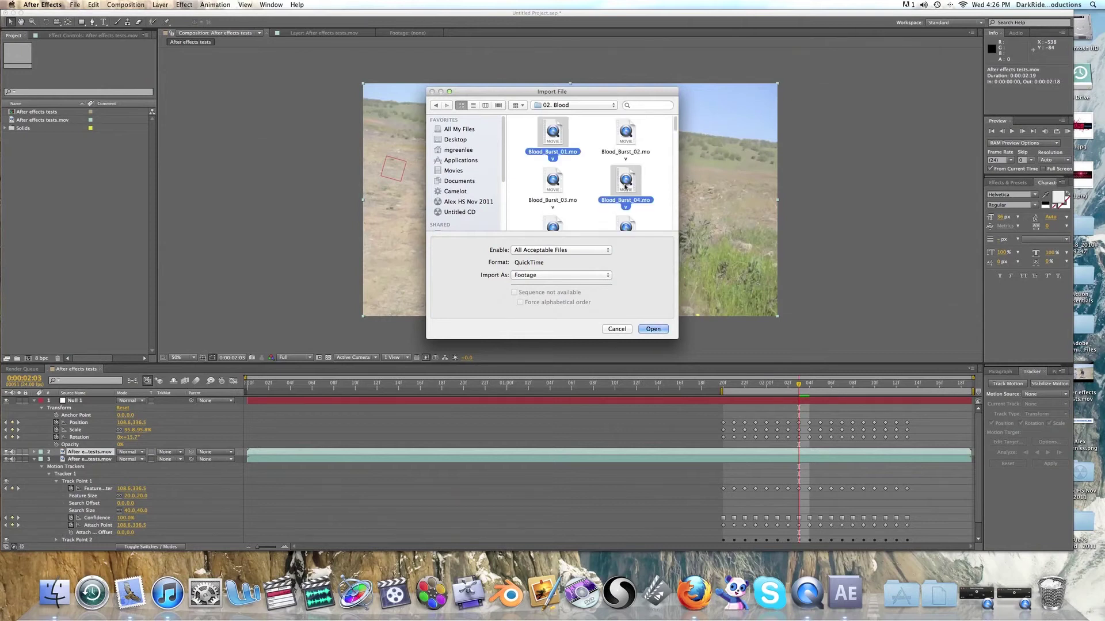
pyautogui.click(653, 329)
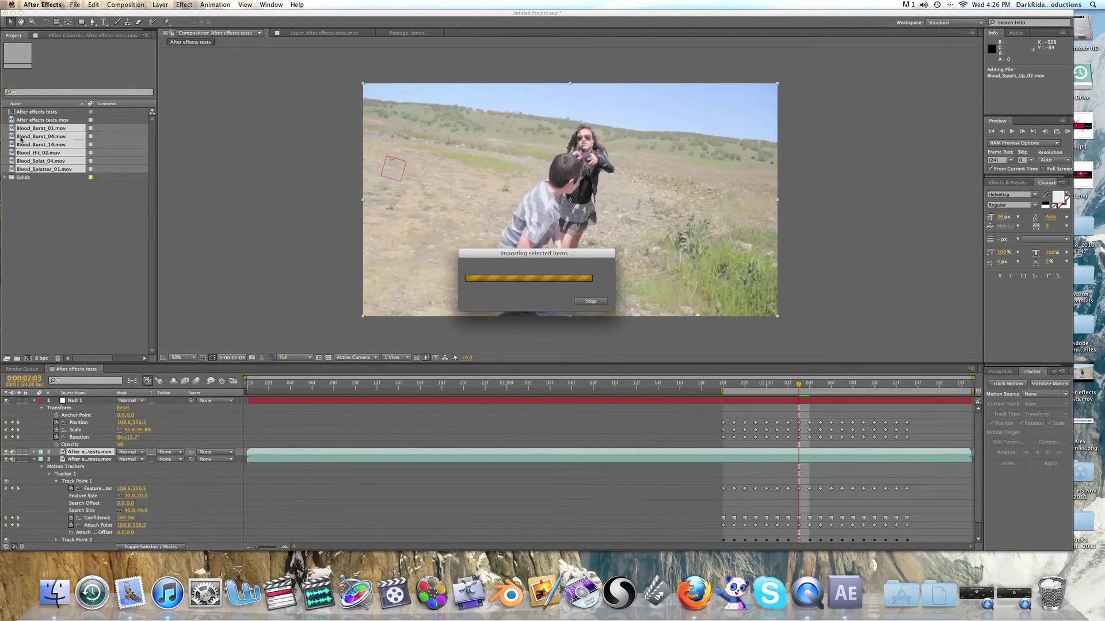
# - Drop Blood_Burst_01 into the composition, slide its start later, then delete that layer
pyautogui.click(43, 200)
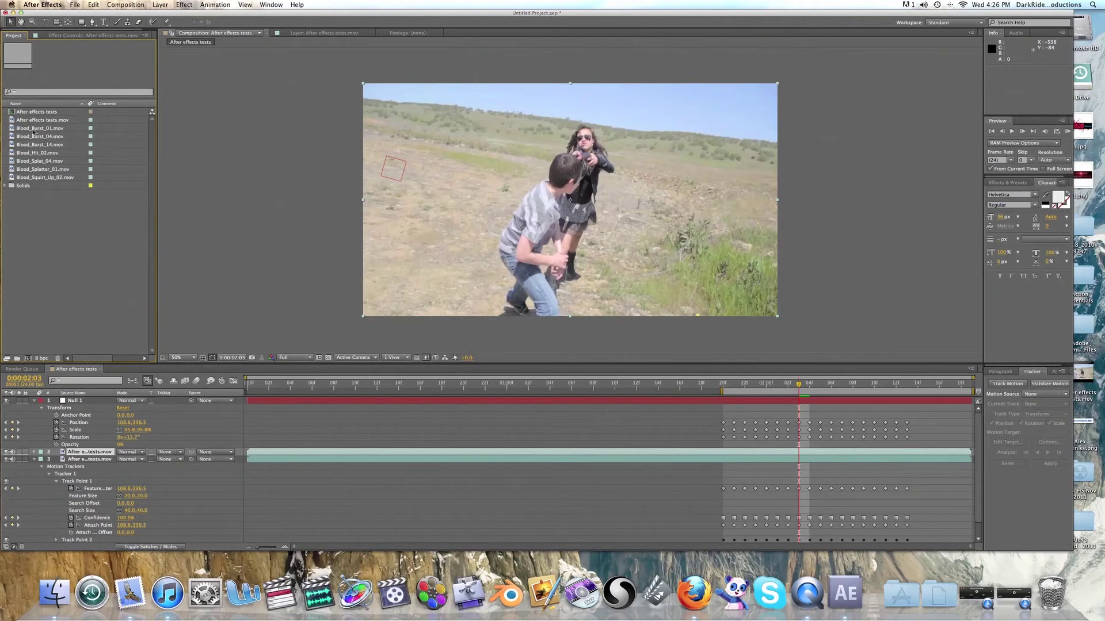
pyautogui.moveTo(36, 132); pyautogui.dragTo(596, 195)
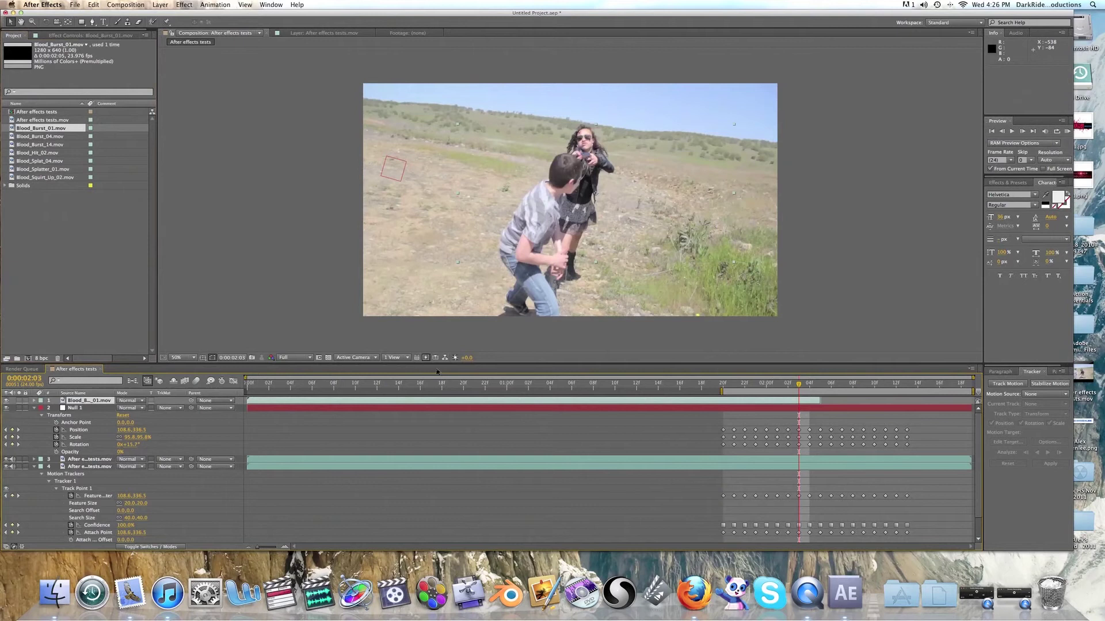
pyautogui.moveTo(600, 403); pyautogui.dragTo(1104, 412)
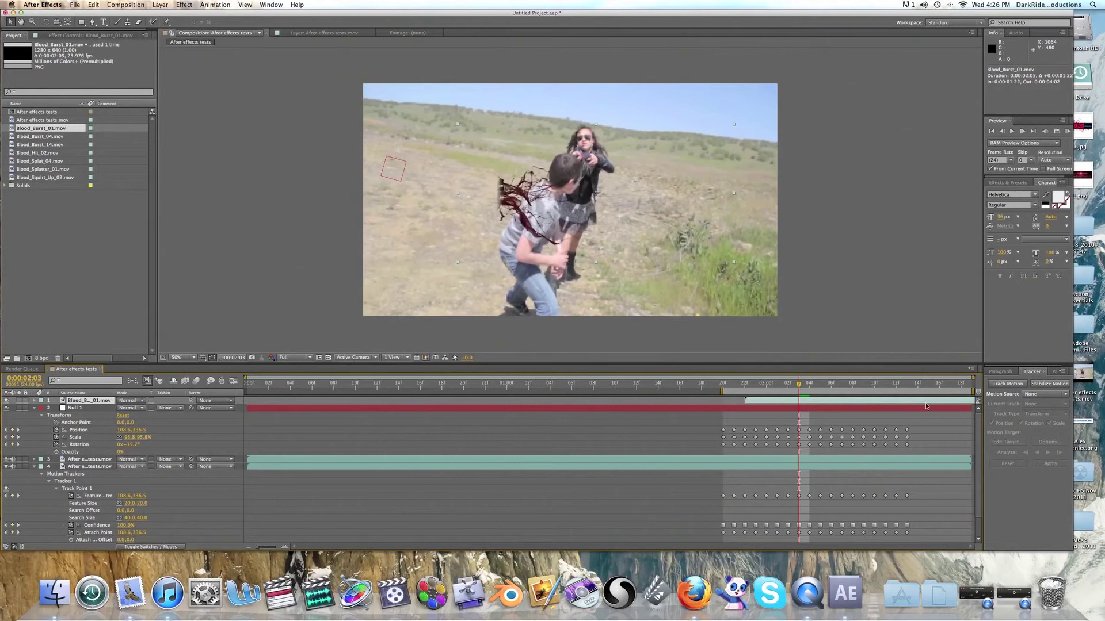
pyautogui.moveTo(782, 402); pyautogui.dragTo(822, 402)
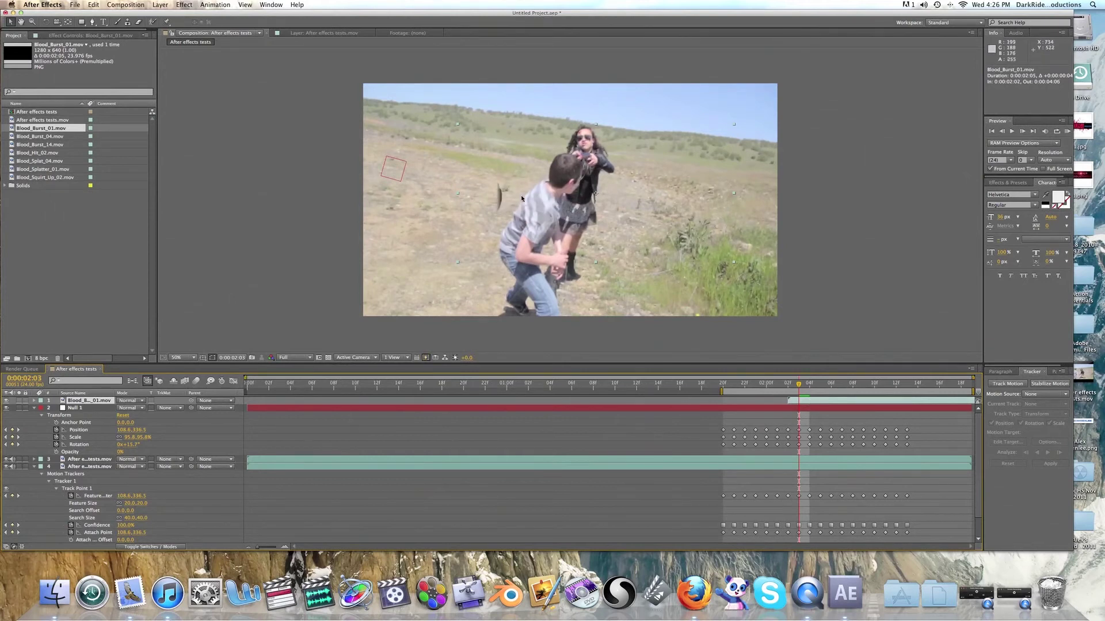
pyautogui.click(847, 404)
pyautogui.press('Delete')
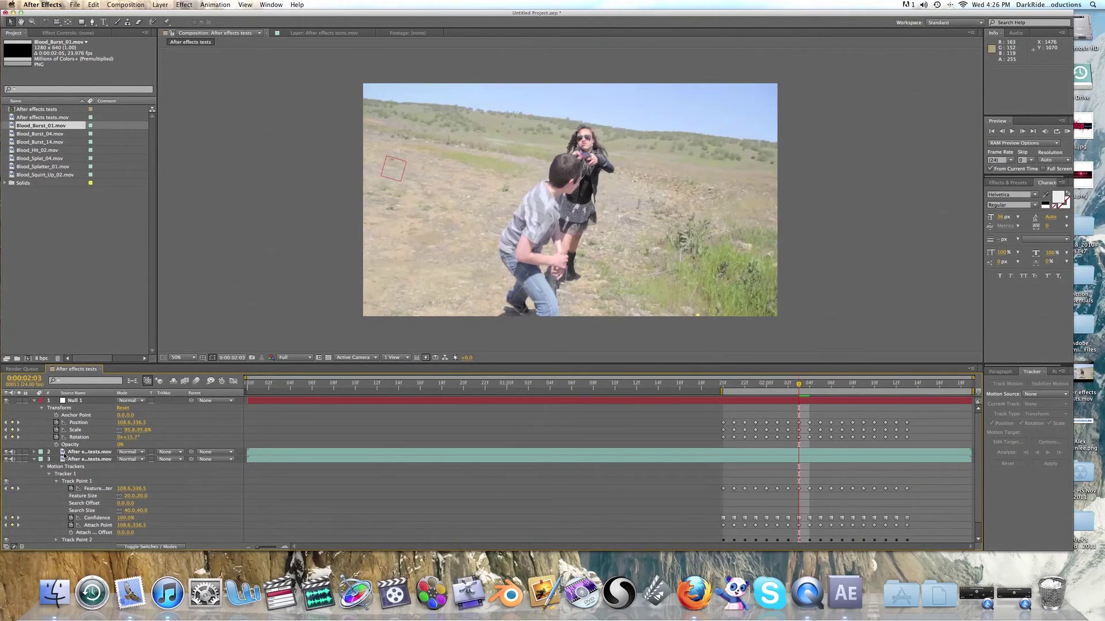
# - Open the After effects tests.mov layer in its Layer view with the Roto Brush tool
pyautogui.click(64, 454)
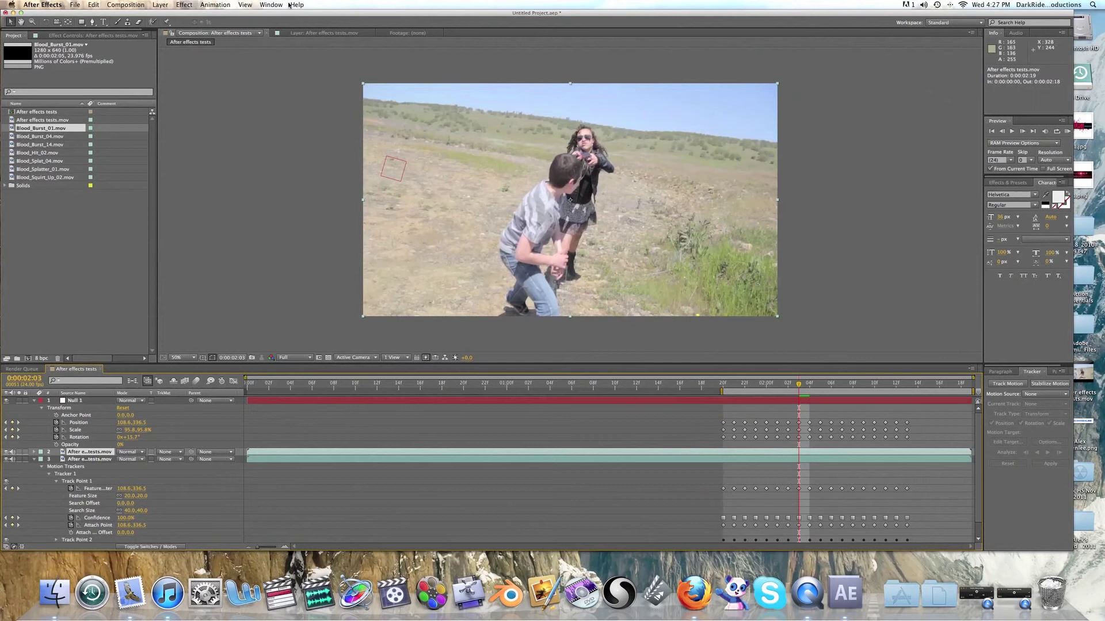
pyautogui.doubleClick(62, 457)
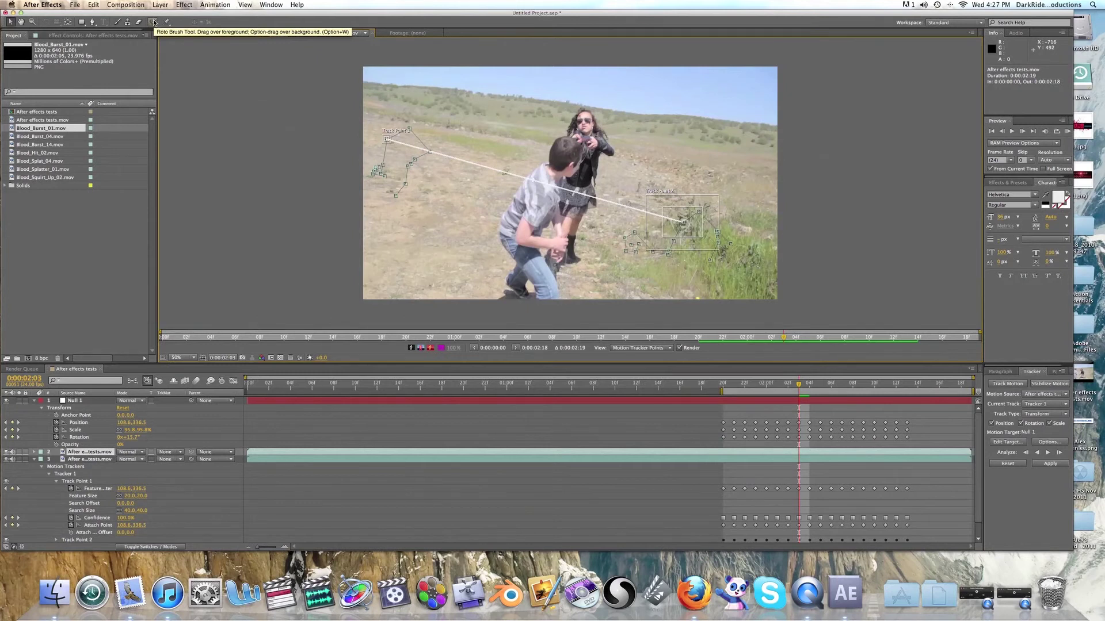
pyautogui.click(153, 21)
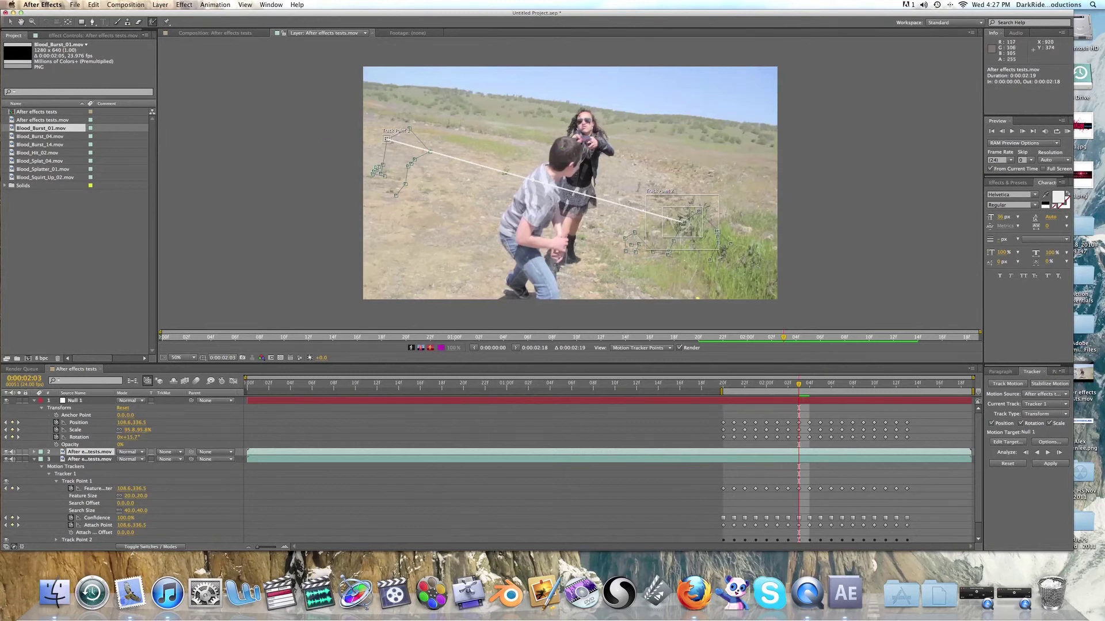
pyautogui.scroll(3, 563, 148)
pyautogui.scroll(-2, 563, 148)
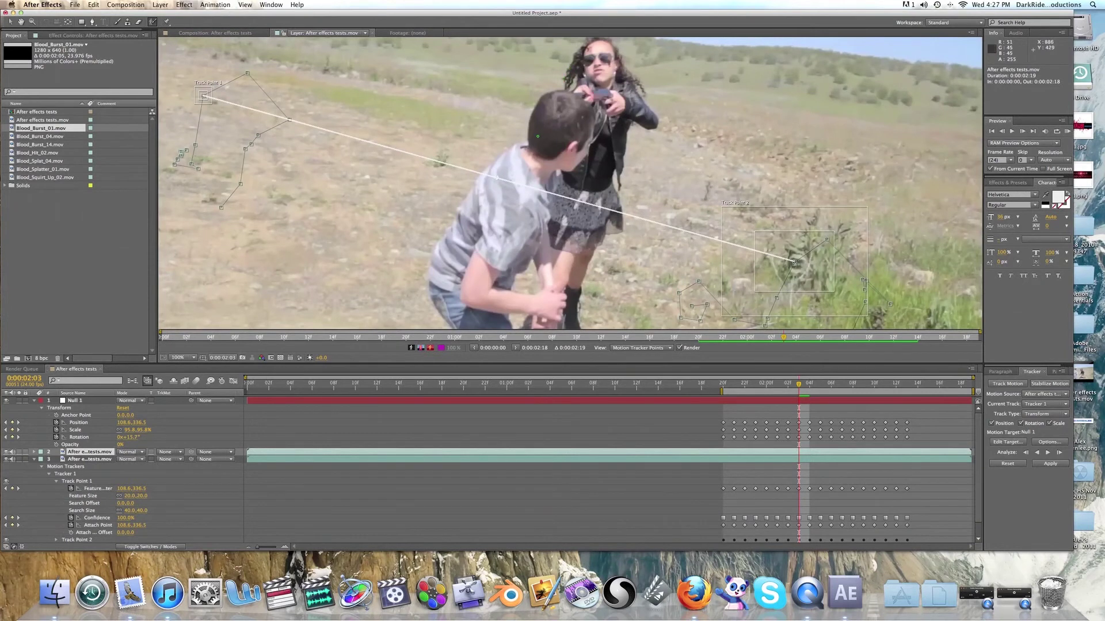
# - Paint the boy's head and shoulder as foreground, subtracting the girl's jacket, skirt and hand
pyautogui.moveTo(530, 144)
pyautogui.mouseDown()
pyautogui.moveTo(544, 98)
pyautogui.moveTo(567, 93)
pyautogui.moveTo(587, 108)
pyautogui.moveTo(587, 153)
pyautogui.moveTo(552, 171)
pyautogui.moveTo(555, 288)
pyautogui.moveTo(545, 290)
pyautogui.mouseUp()
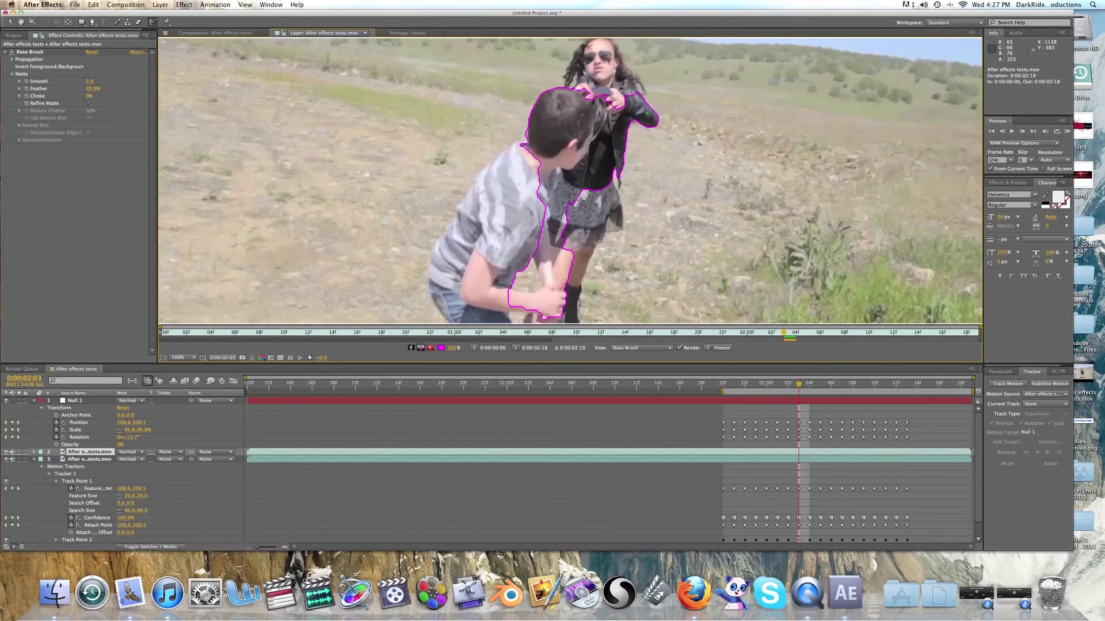
pyautogui.moveTo(646, 156)
pyautogui.mouseDown()
pyautogui.moveTo(645, 92)
pyautogui.moveTo(634, 92)
pyautogui.mouseUp()
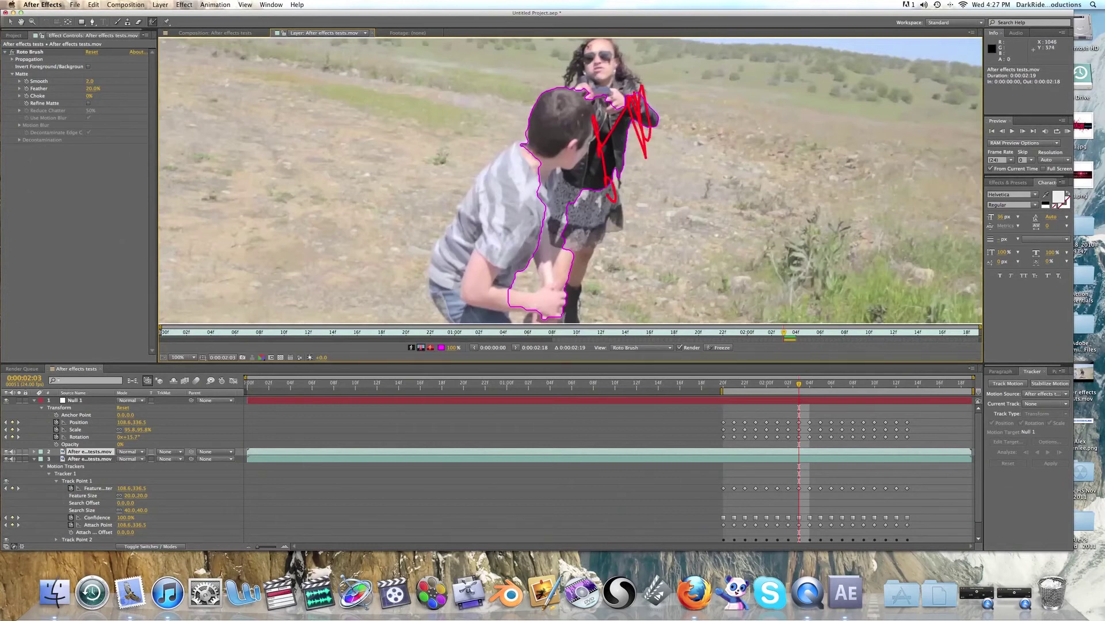
pyautogui.moveTo(571, 185)
pyautogui.mouseDown()
pyautogui.moveTo(566, 289)
pyautogui.moveTo(555, 208)
pyautogui.moveTo(570, 181)
pyautogui.mouseUp()
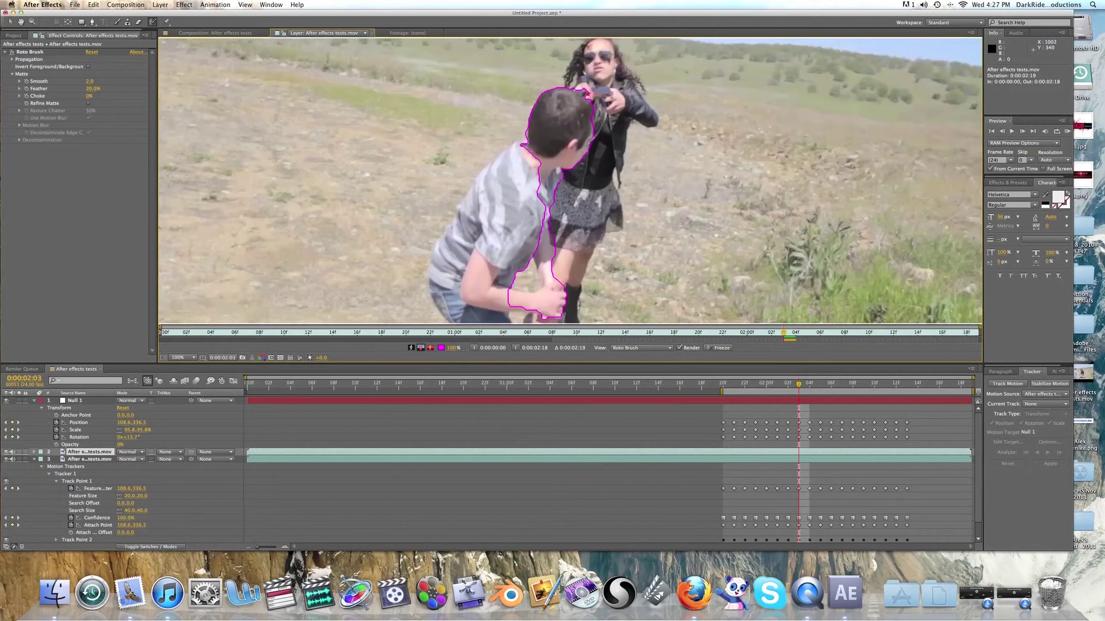
pyautogui.moveTo(587, 92); pyautogui.dragTo(579, 89)
pyautogui.moveTo(503, 157); pyautogui.dragTo(492, 168)
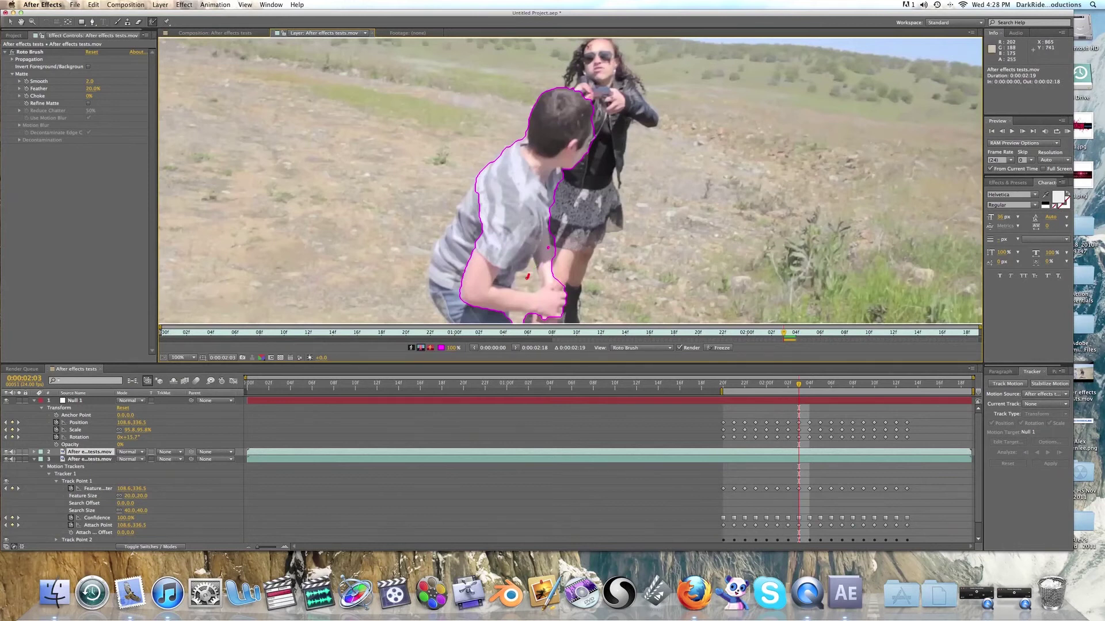
pyautogui.moveTo(528, 277)
pyautogui.mouseDown()
pyautogui.moveTo(527, 289)
pyautogui.moveTo(518, 282)
pyautogui.moveTo(534, 242)
pyautogui.mouseUp()
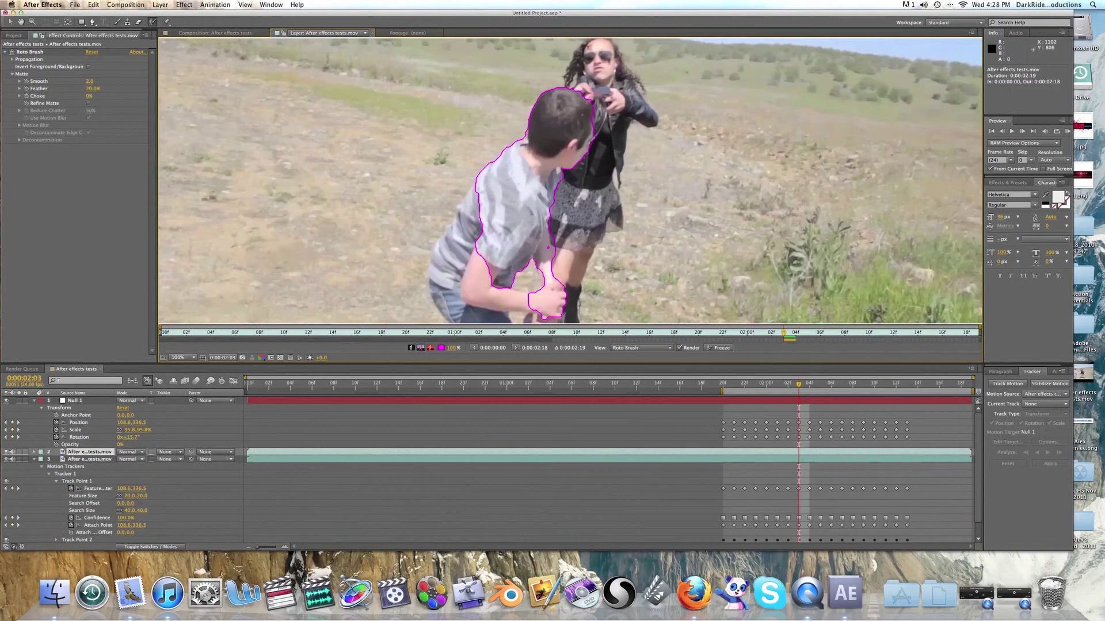
pyautogui.moveTo(549, 255); pyautogui.dragTo(549, 245)
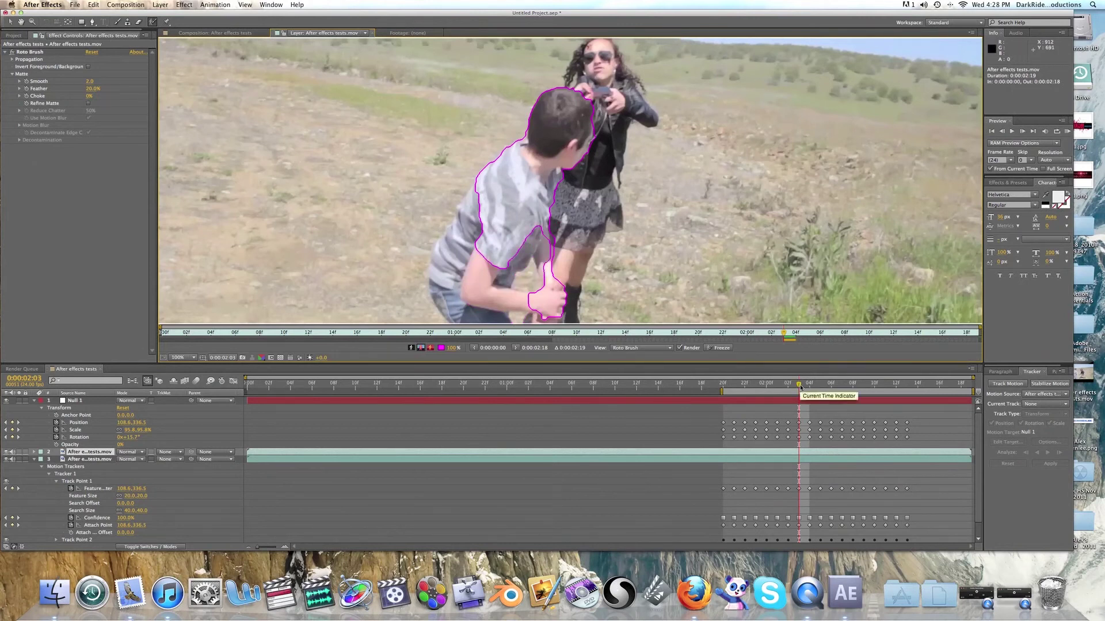
# - Step forward two frames, adding the boy's neck and shoulder and cleaning the jaw line
pyautogui.click(805, 388)
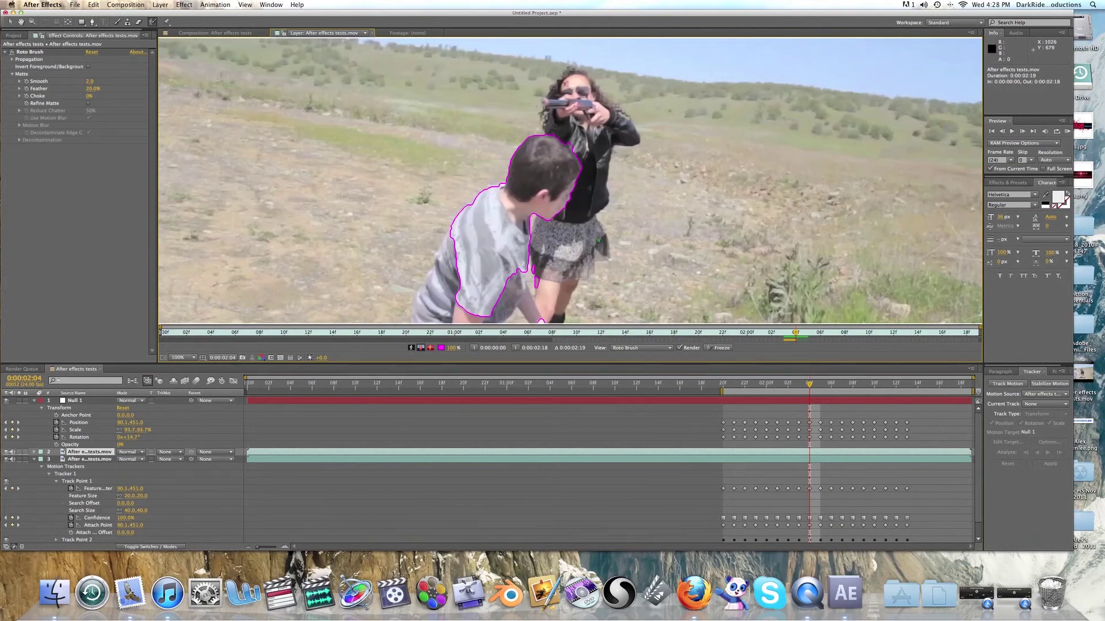
pyautogui.click(815, 386)
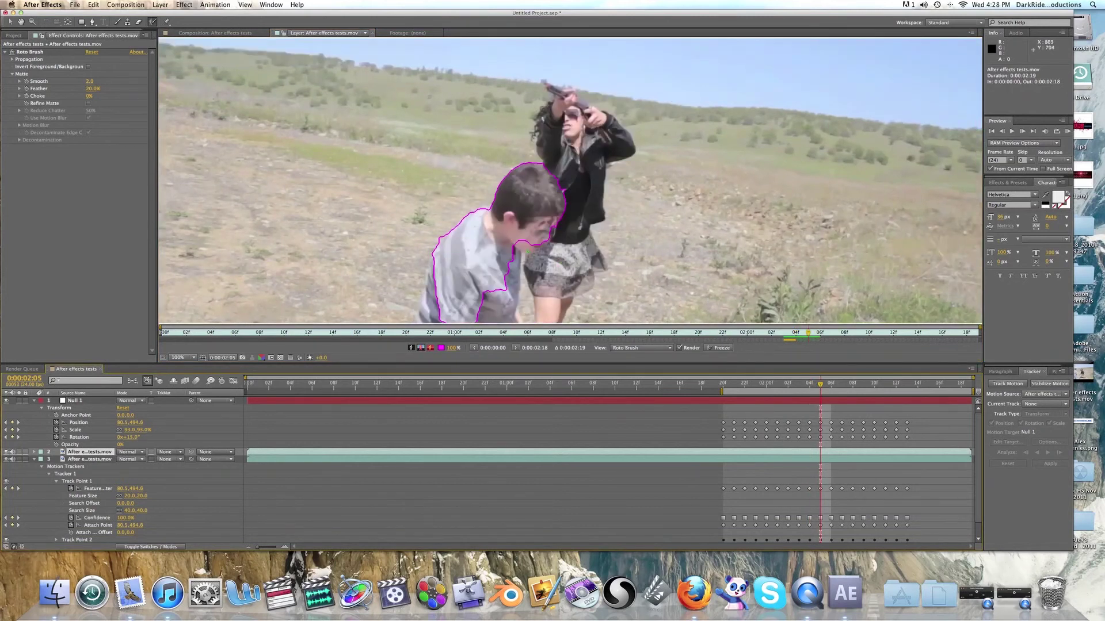
pyautogui.moveTo(517, 249)
pyautogui.mouseDown()
pyautogui.moveTo(529, 273)
pyautogui.moveTo(546, 261)
pyautogui.moveTo(530, 274)
pyautogui.moveTo(554, 252)
pyautogui.mouseUp()
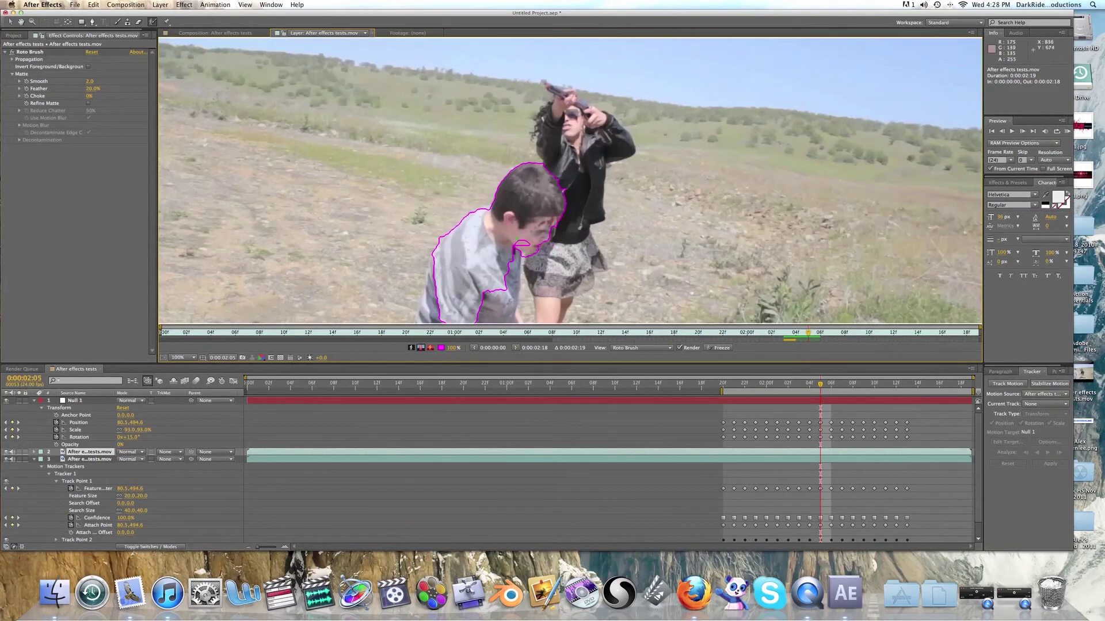
pyautogui.moveTo(517, 239); pyautogui.dragTo(531, 242)
# - Advance from 0:00:02:06 through 0:00:02:09, undoing one stray stroke beside the head
pyautogui.moveTo(820, 384); pyautogui.dragTo(829, 387)
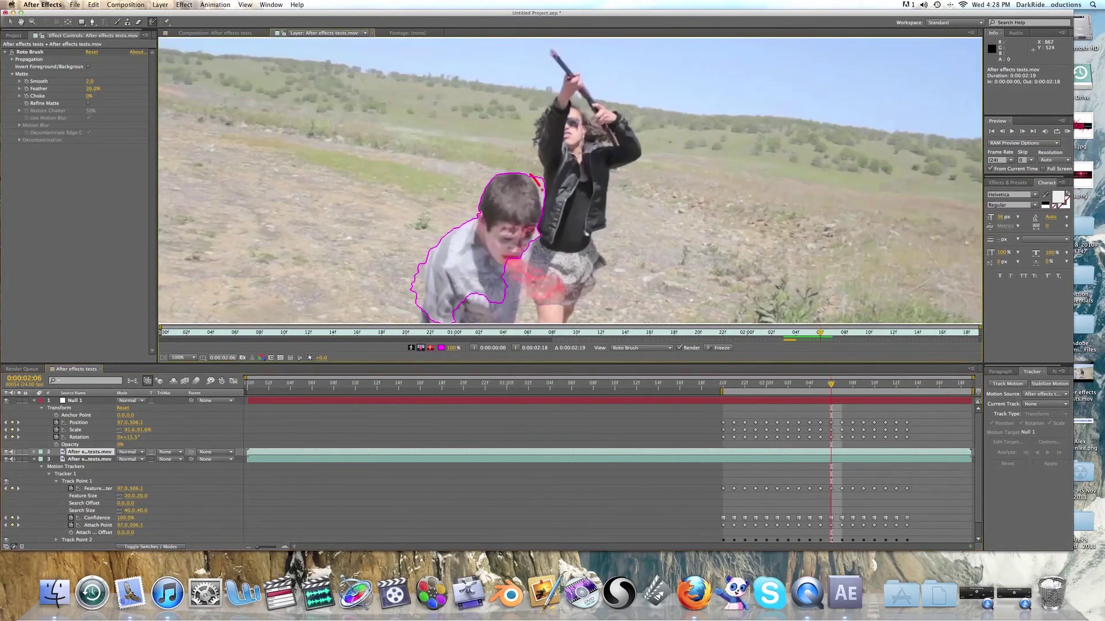
pyautogui.moveTo(537, 174); pyautogui.dragTo(547, 199)
pyautogui.press('super+z')
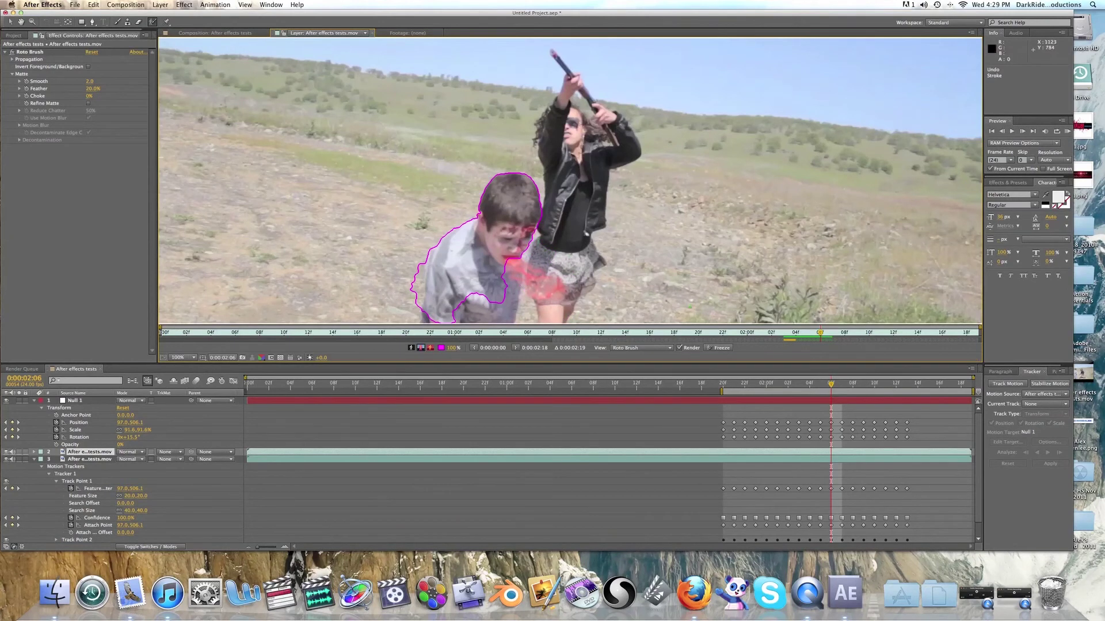
pyautogui.moveTo(830, 389); pyautogui.dragTo(841, 388)
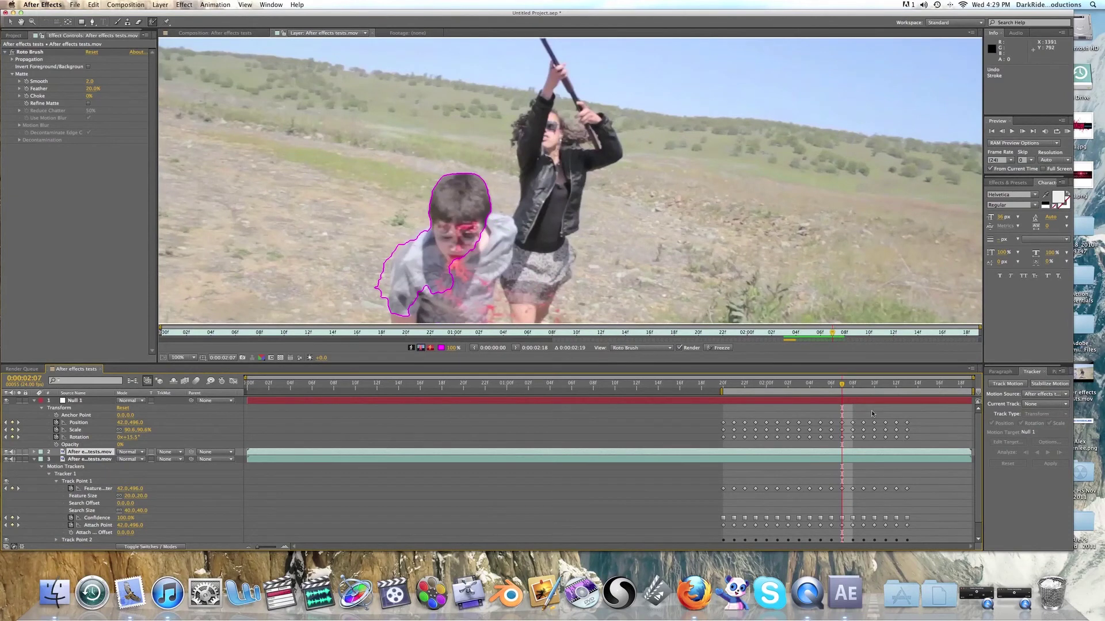
pyautogui.moveTo(844, 388); pyautogui.dragTo(852, 389)
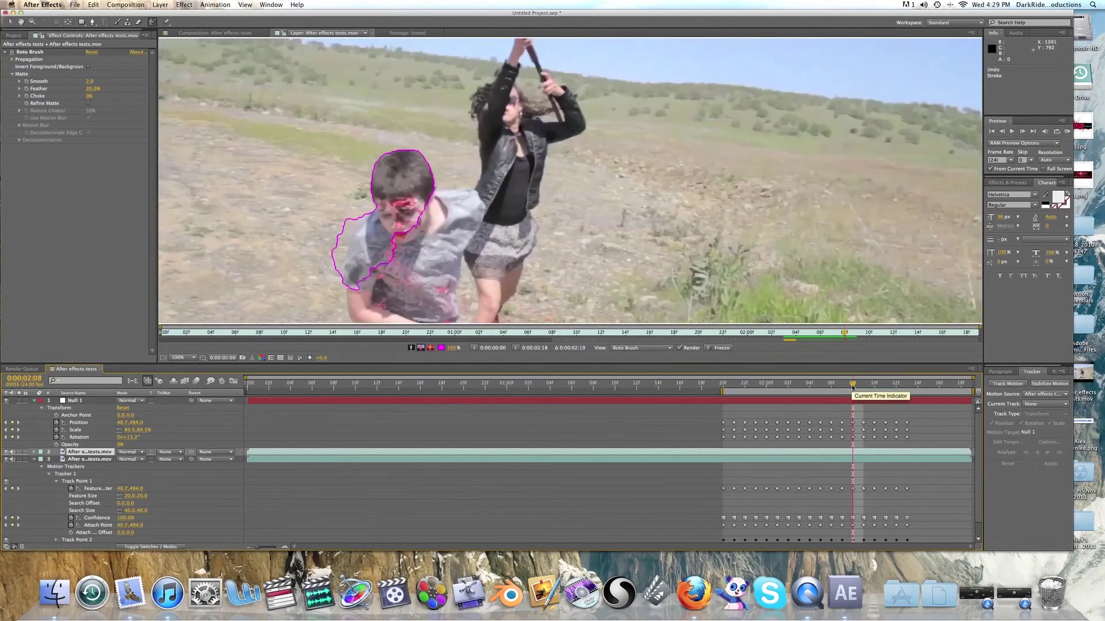
pyautogui.moveTo(852, 385); pyautogui.dragTo(863, 385)
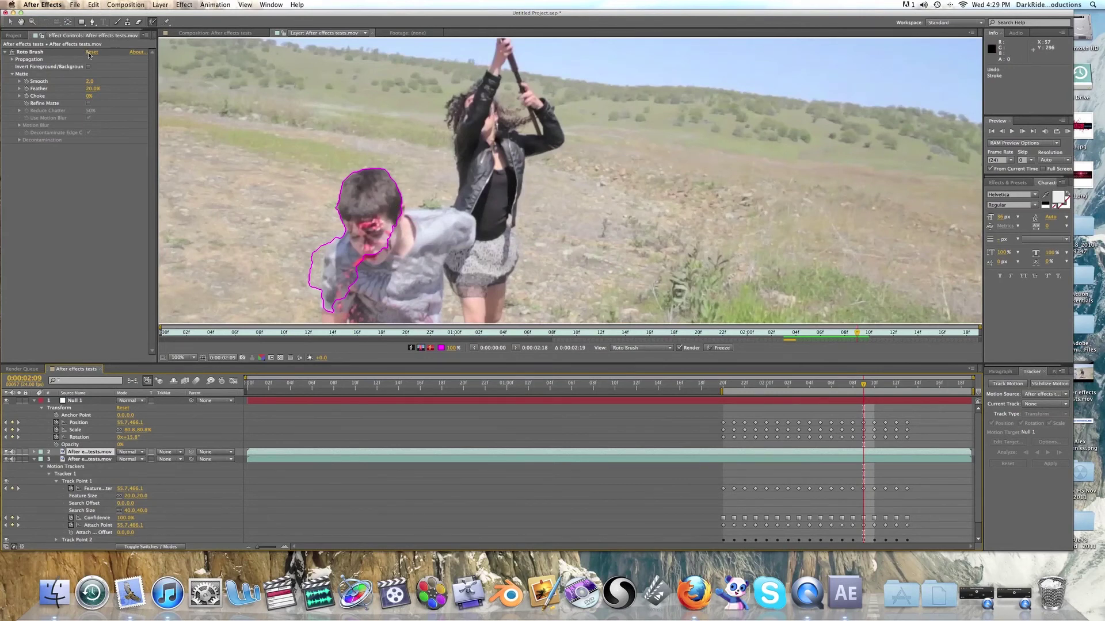
# - Drag Blood_Burst_01.mov from the Project panel into the composition
pyautogui.click(77, 6)
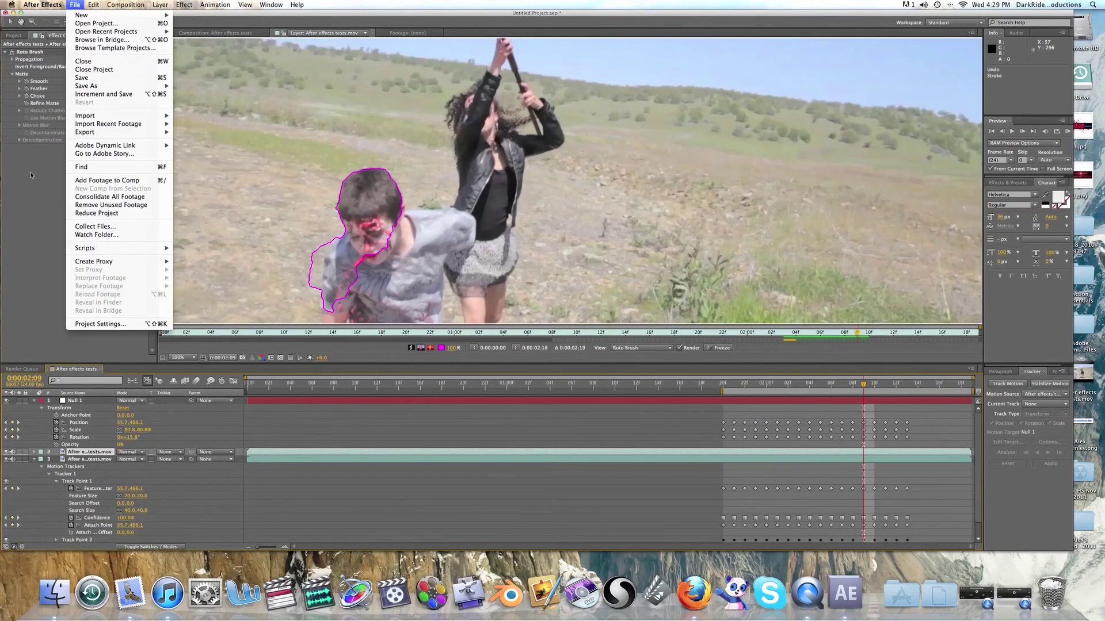
pyautogui.click(31, 175)
pyautogui.click(13, 35)
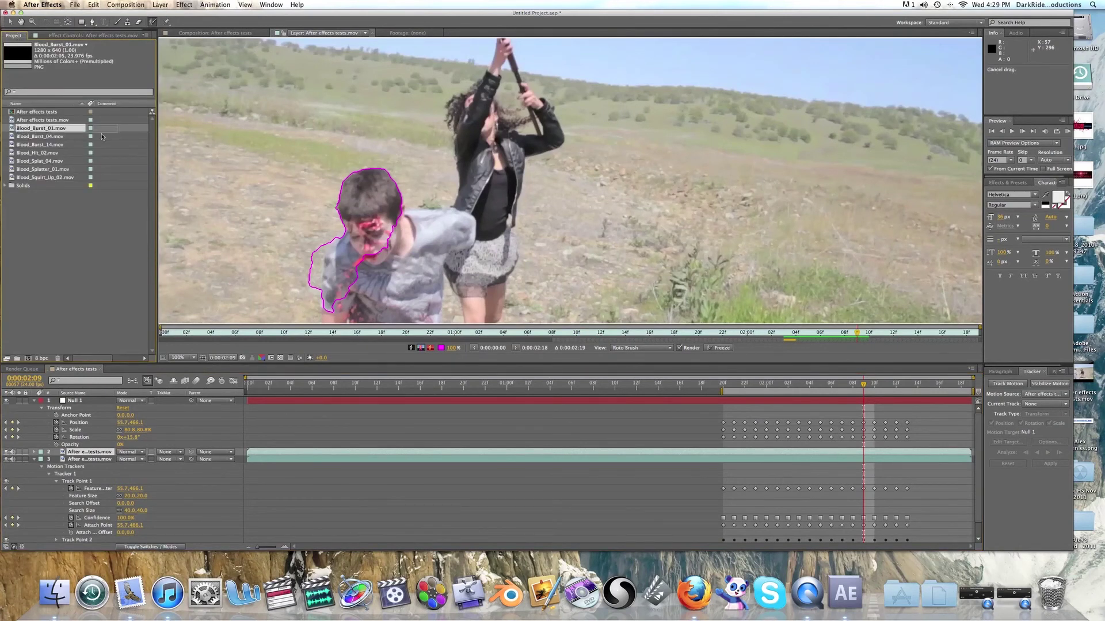
pyautogui.moveTo(14, 129); pyautogui.dragTo(532, 165)
pyautogui.scroll(-2, 523, 168)
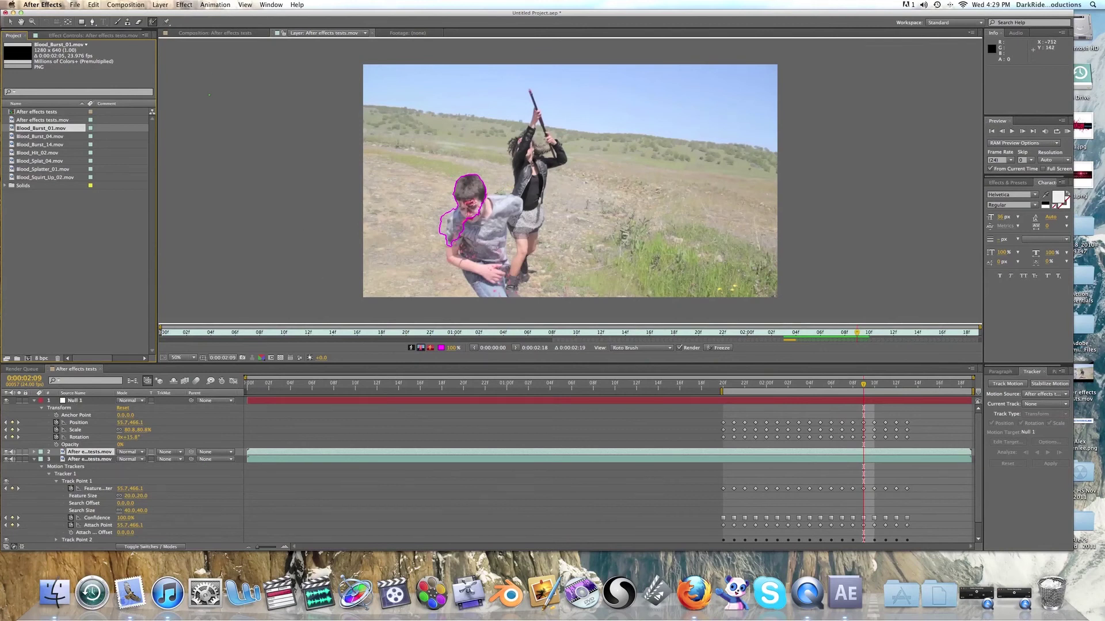
pyautogui.click(212, 32)
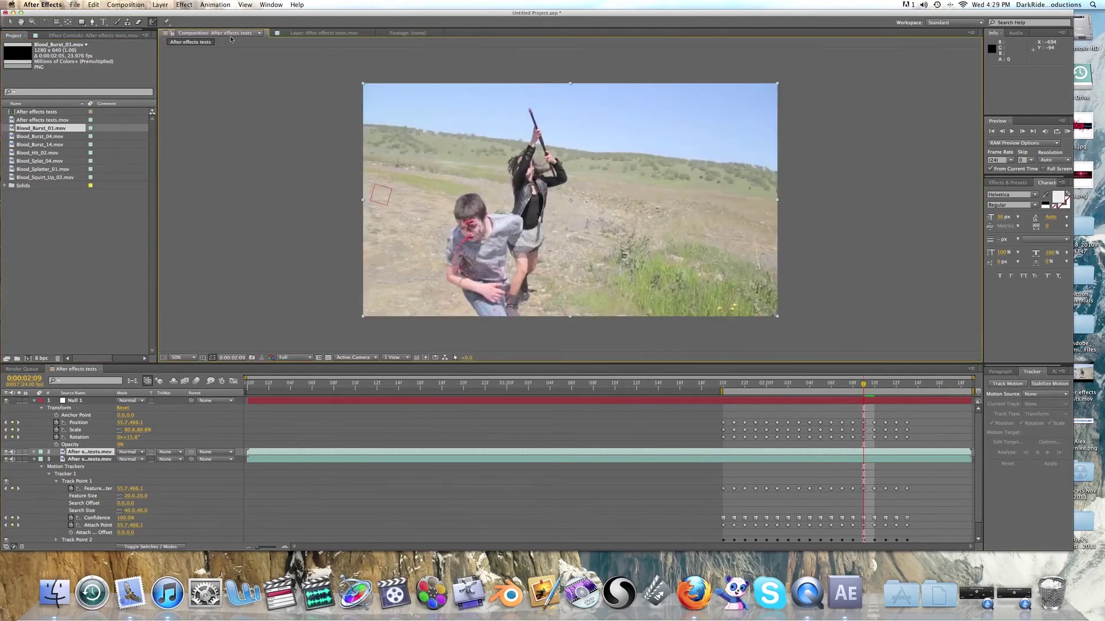
pyautogui.moveTo(40, 128); pyautogui.dragTo(585, 200)
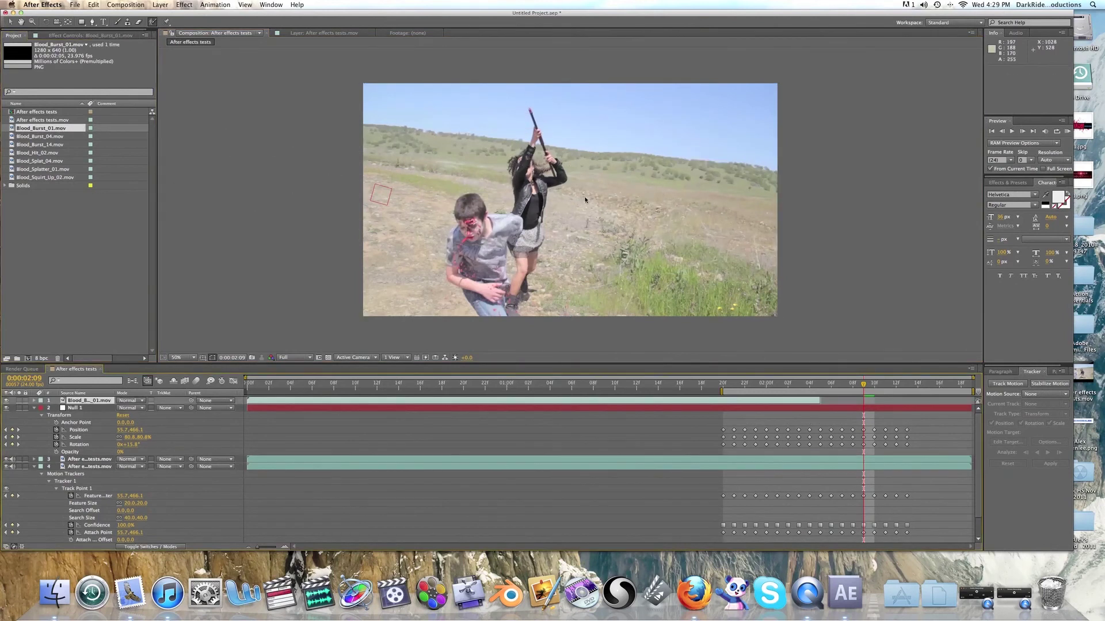
# - Move the blood burst layer beneath the rotoscoped layer and slide its start to the hit
pyautogui.click(41, 407)
pyautogui.click(42, 413)
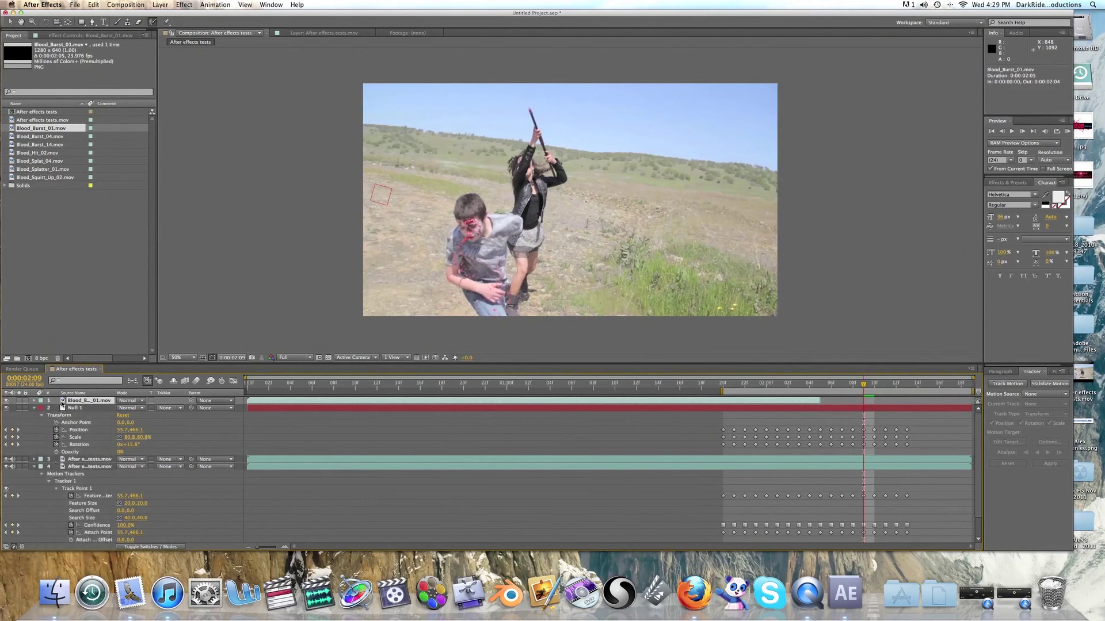
pyautogui.moveTo(64, 408); pyautogui.dragTo(63, 467)
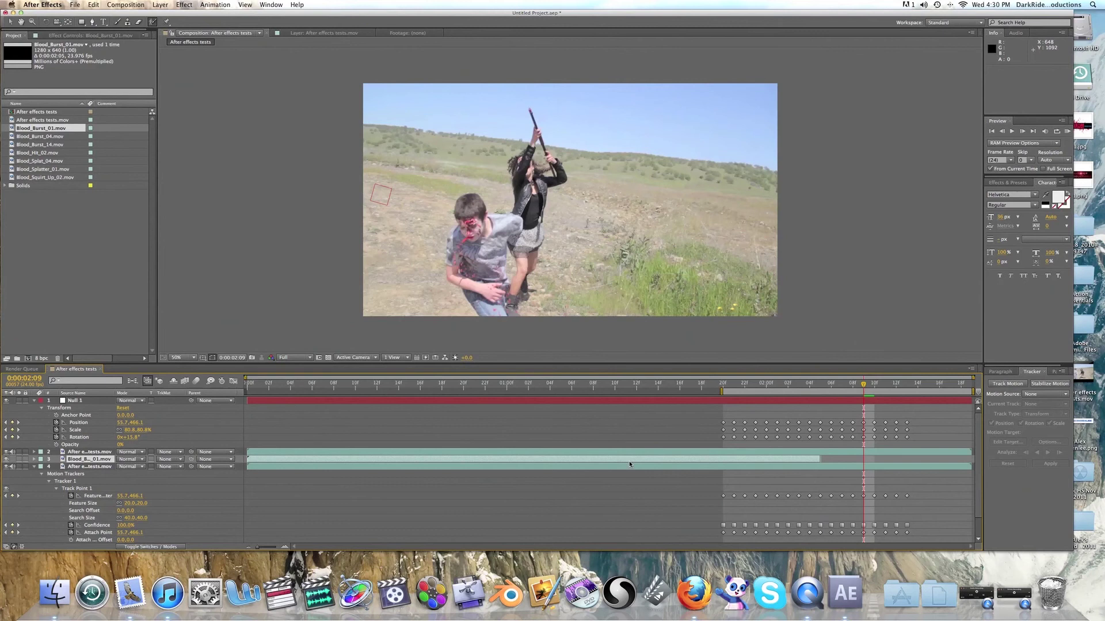
pyautogui.moveTo(629, 461); pyautogui.dragTo(876, 452)
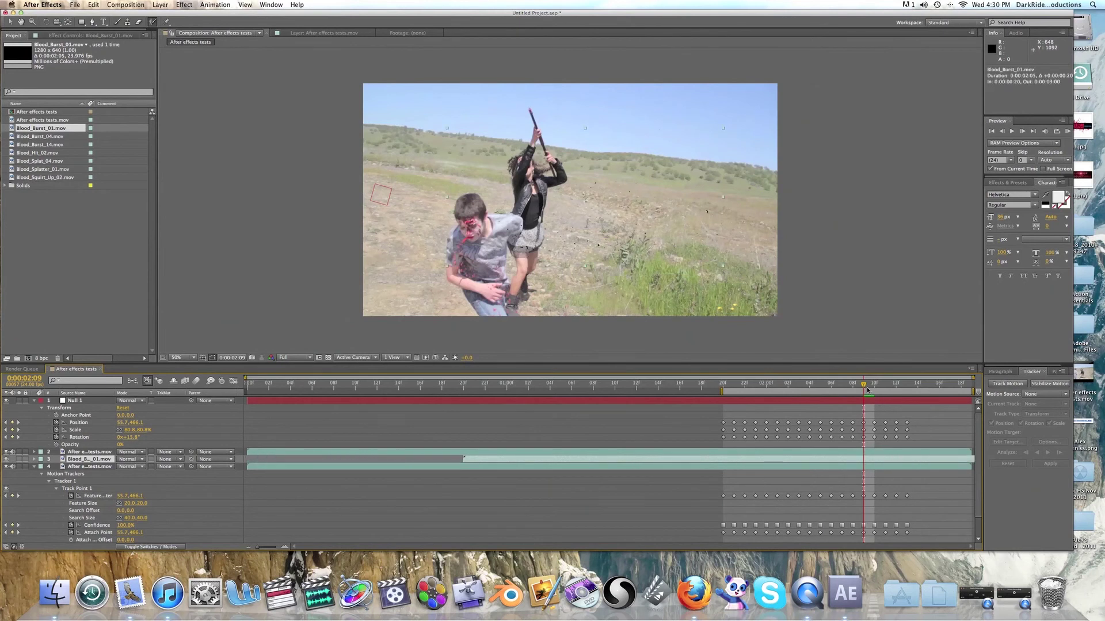
pyautogui.moveTo(863, 384); pyautogui.dragTo(781, 394)
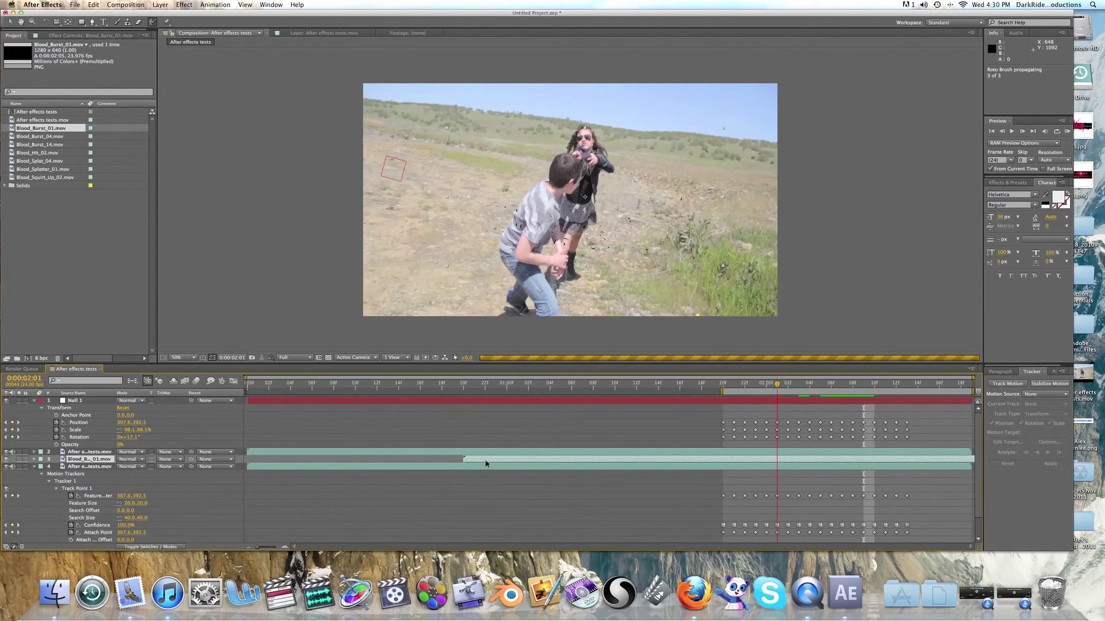
pyautogui.moveTo(482, 461); pyautogui.dragTo(768, 458)
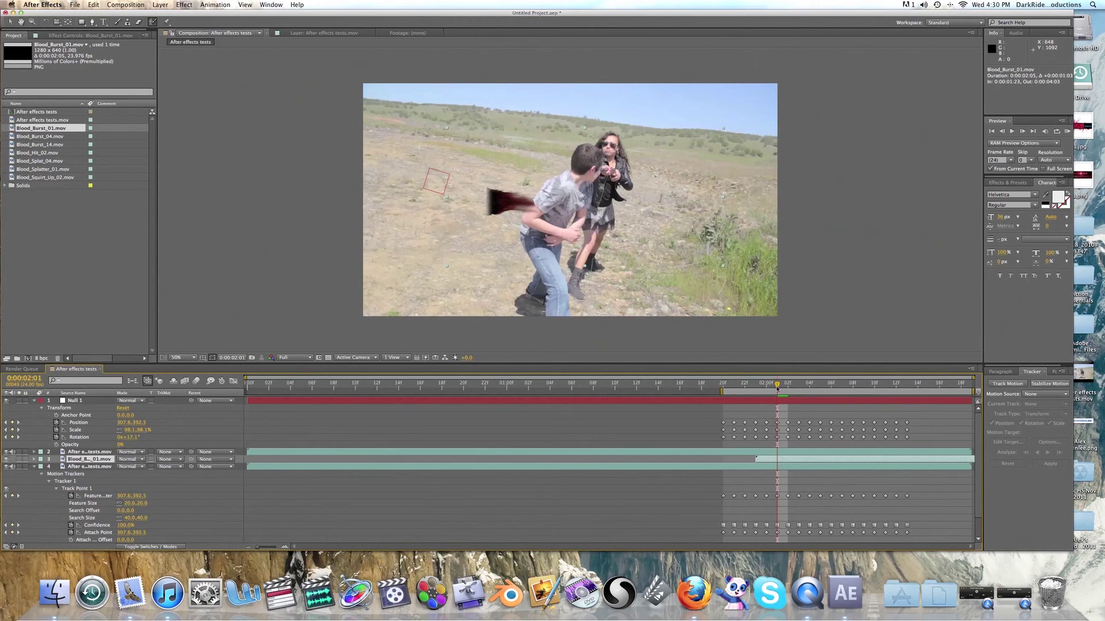
# - Dismiss the Roto Brush warning and move the blood burst up and right behind the head
pyautogui.click(526, 186)
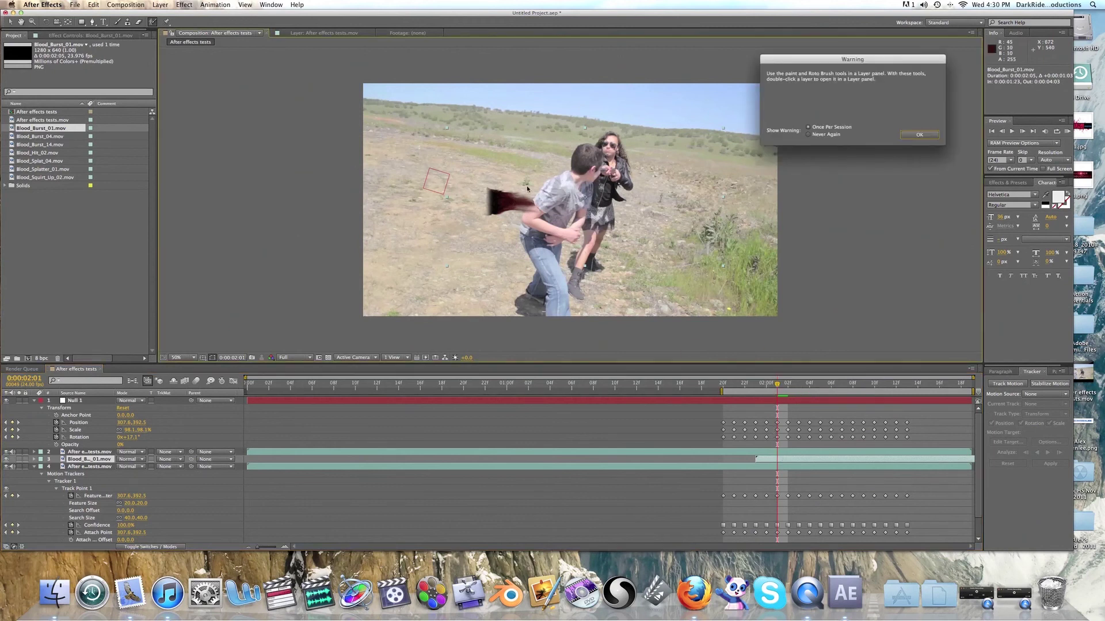
pyautogui.click(919, 135)
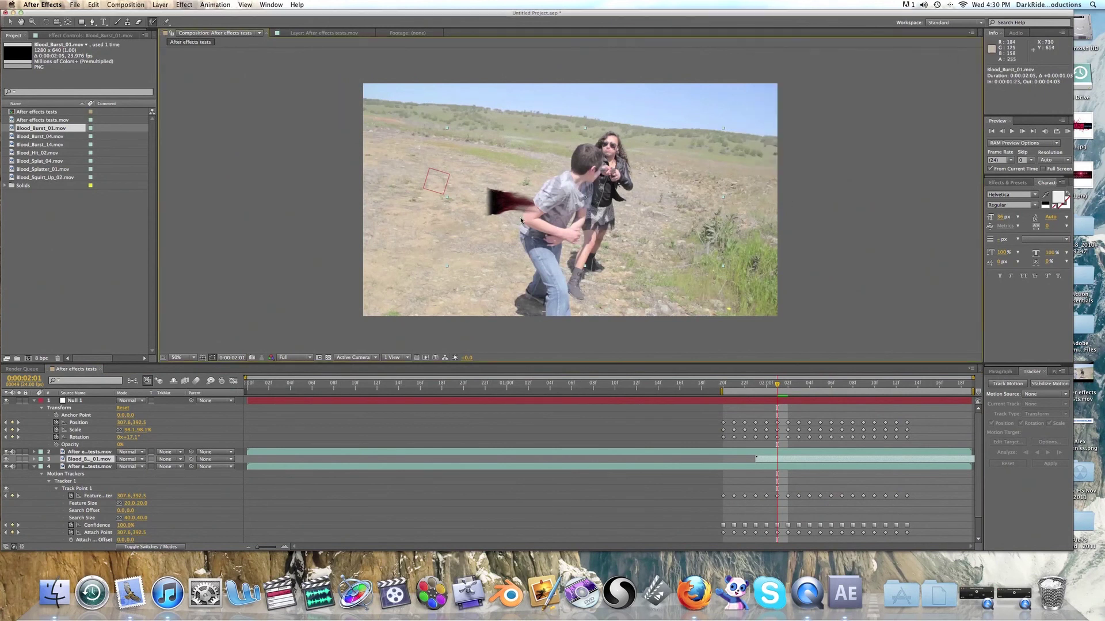
pyautogui.moveTo(511, 211); pyautogui.dragTo(582, 169)
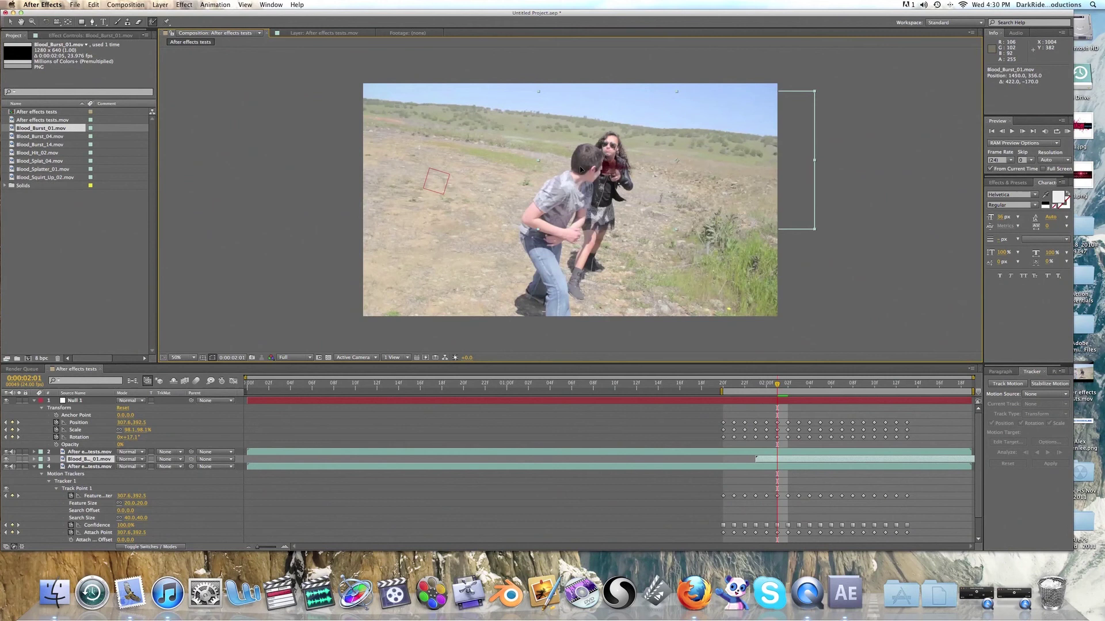
pyautogui.press('Return')
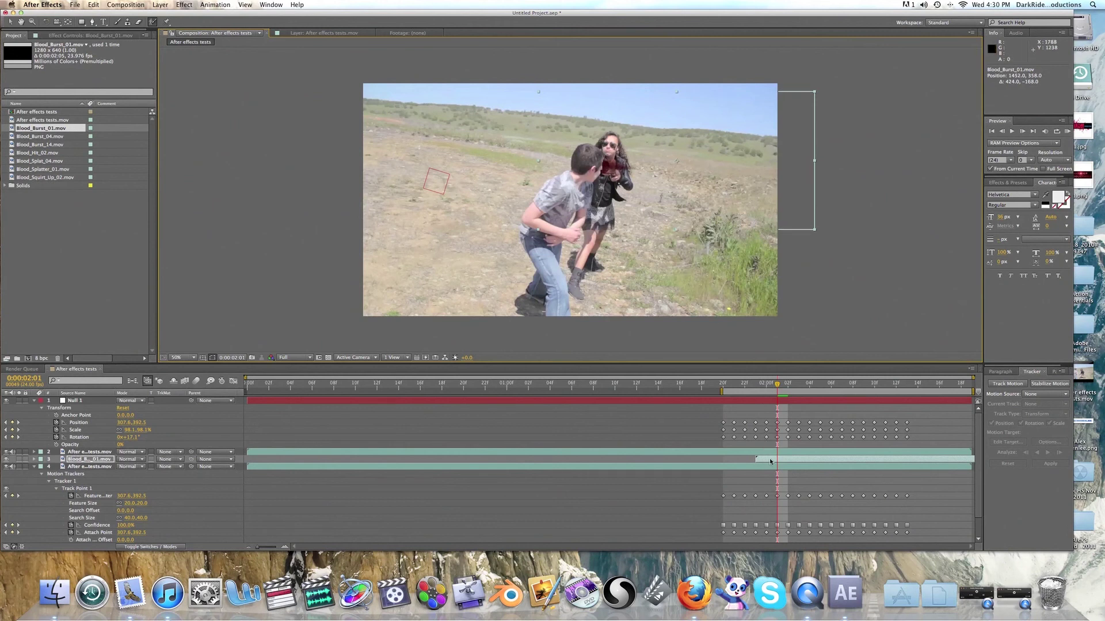
# - Nudge the burst's start a frame and back, then scrub forward to check the spray
pyautogui.moveTo(766, 460); pyautogui.dragTo(764, 461)
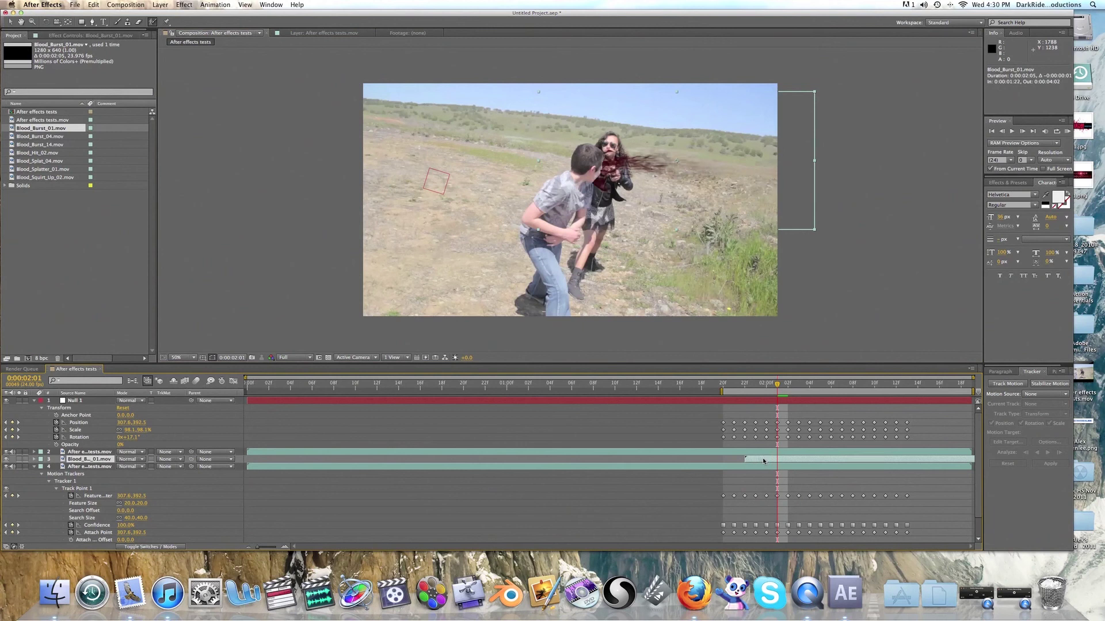
pyautogui.moveTo(763, 460); pyautogui.dragTo(767, 460)
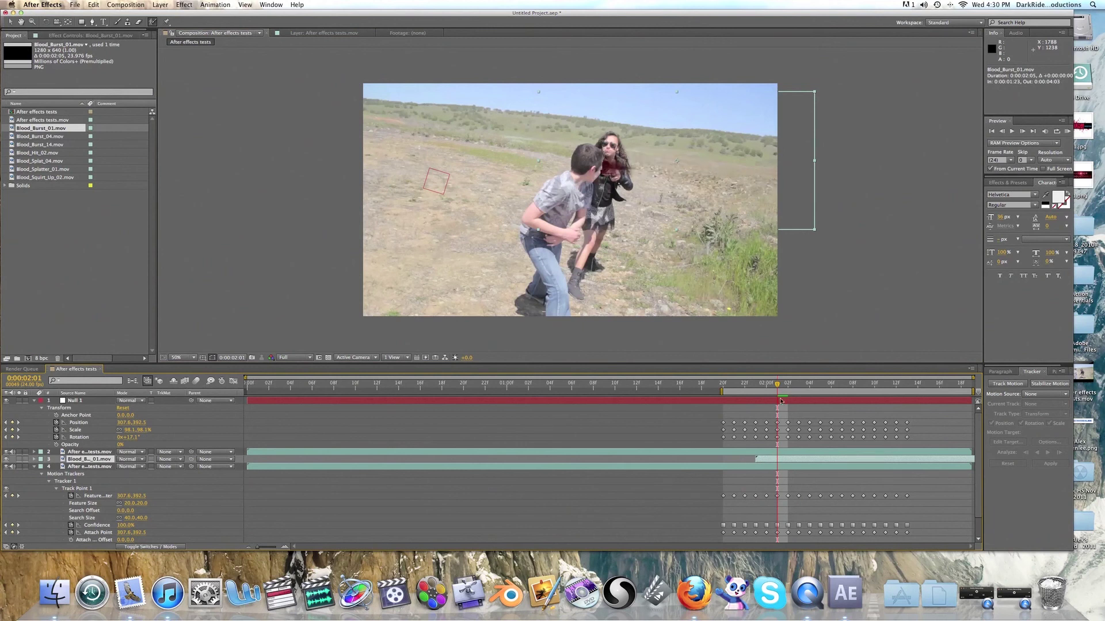
pyautogui.moveTo(778, 386); pyautogui.dragTo(784, 388)
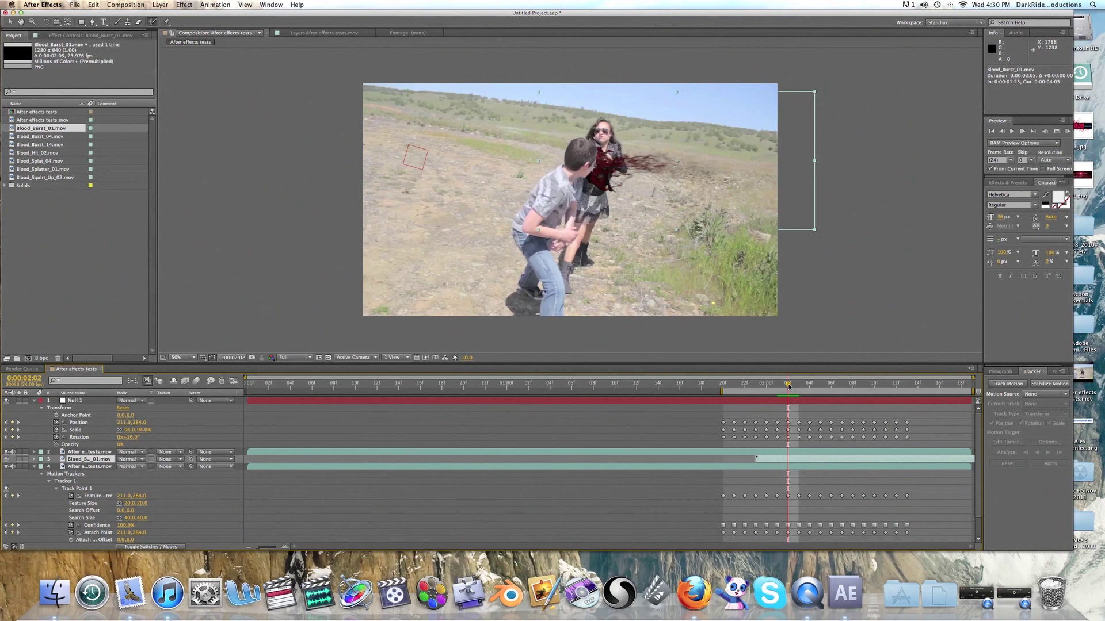
pyautogui.moveTo(789, 387); pyautogui.dragTo(799, 388)
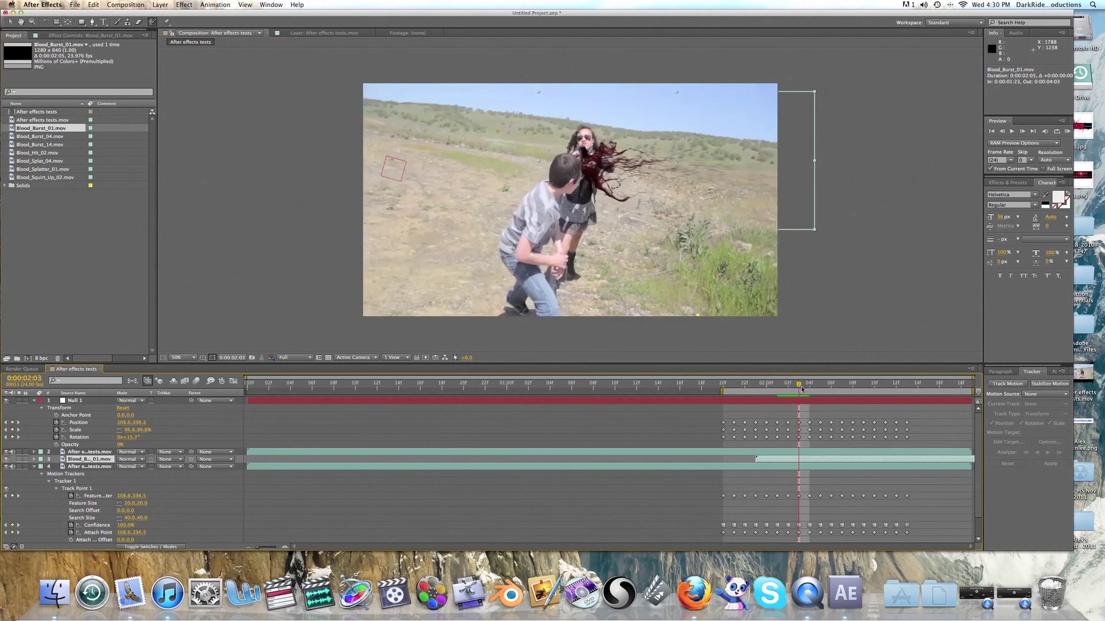
pyautogui.moveTo(801, 389)
pyautogui.mouseDown()
pyautogui.moveTo(831, 390)
pyautogui.moveTo(800, 396)
pyautogui.mouseUp()
# - Set Blood_Burst_01.mov's parent to 1. Null 1 and scrub to confirm it follows the head
pyautogui.click(229, 460)
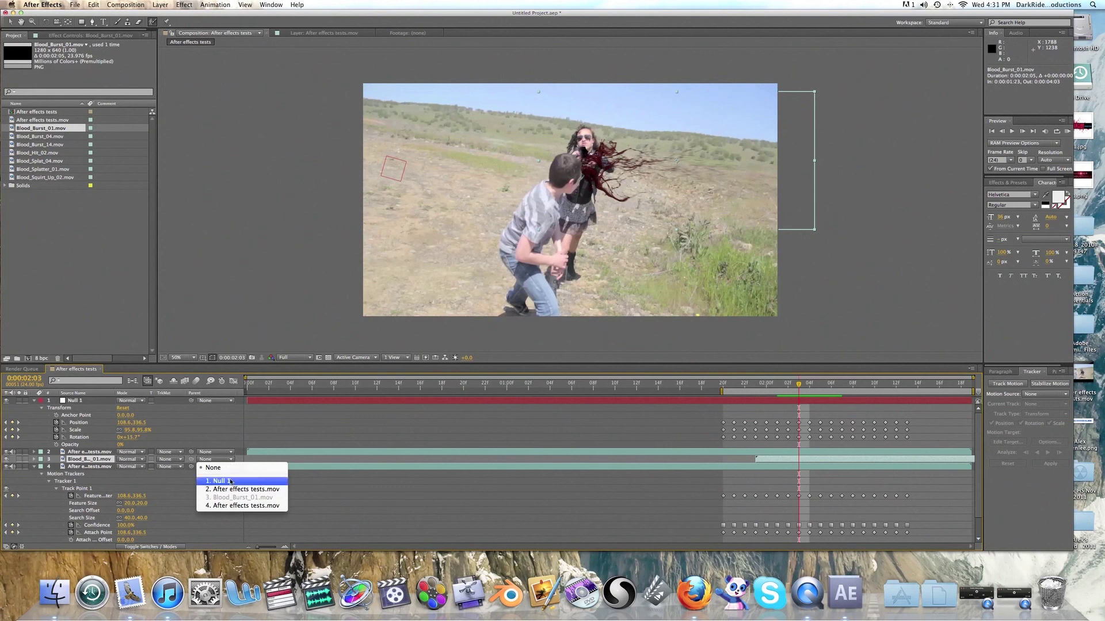
pyautogui.click(229, 479)
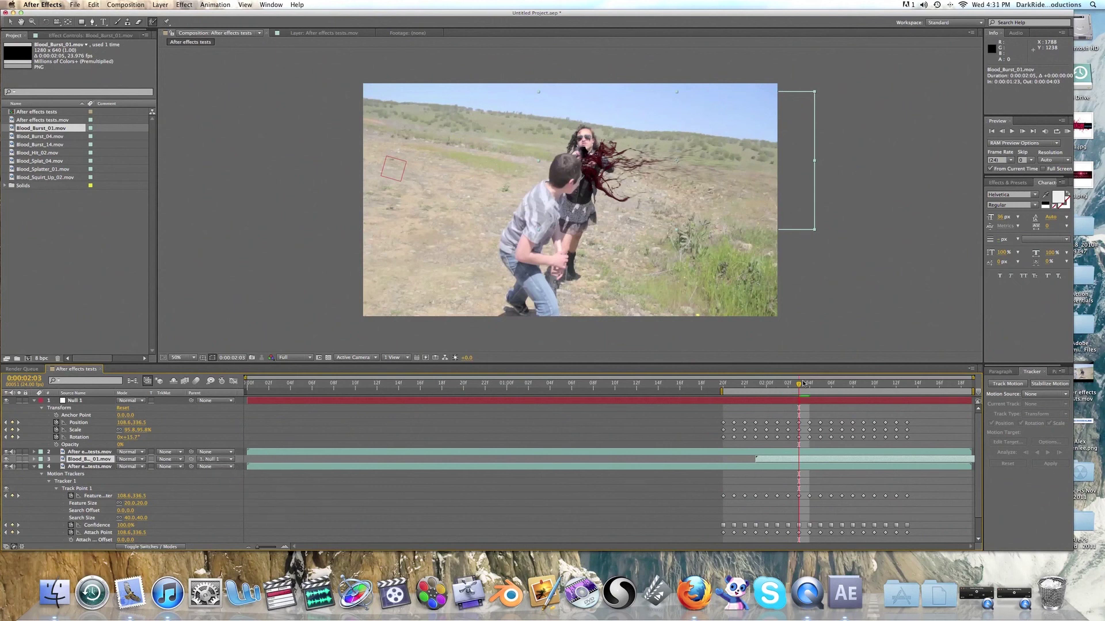
pyautogui.moveTo(798, 387); pyautogui.dragTo(793, 409)
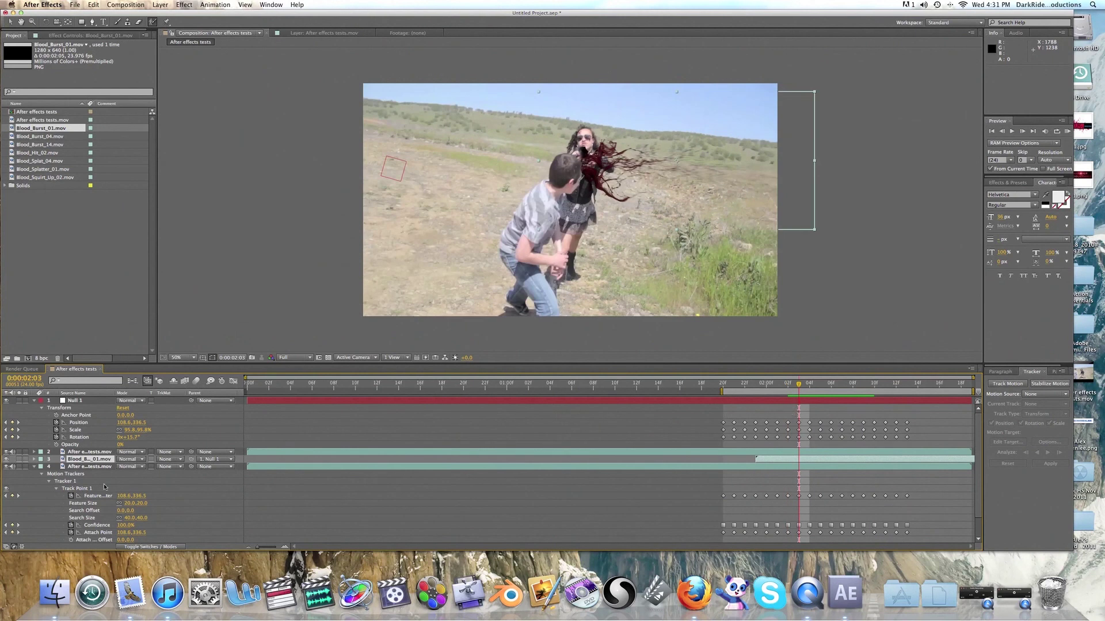
pyautogui.click(64, 460)
# - Send the 'After effects tests' composition to the Render Queue via Composition > Add to Render Queue
pyautogui.click(75, 5)
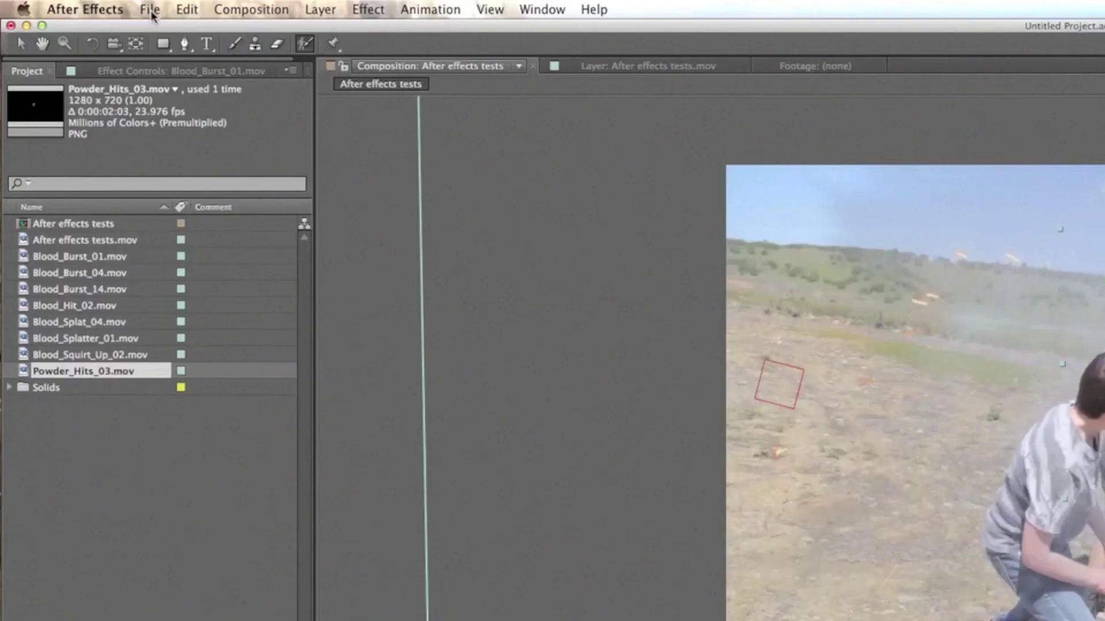
pyautogui.click(75, 5)
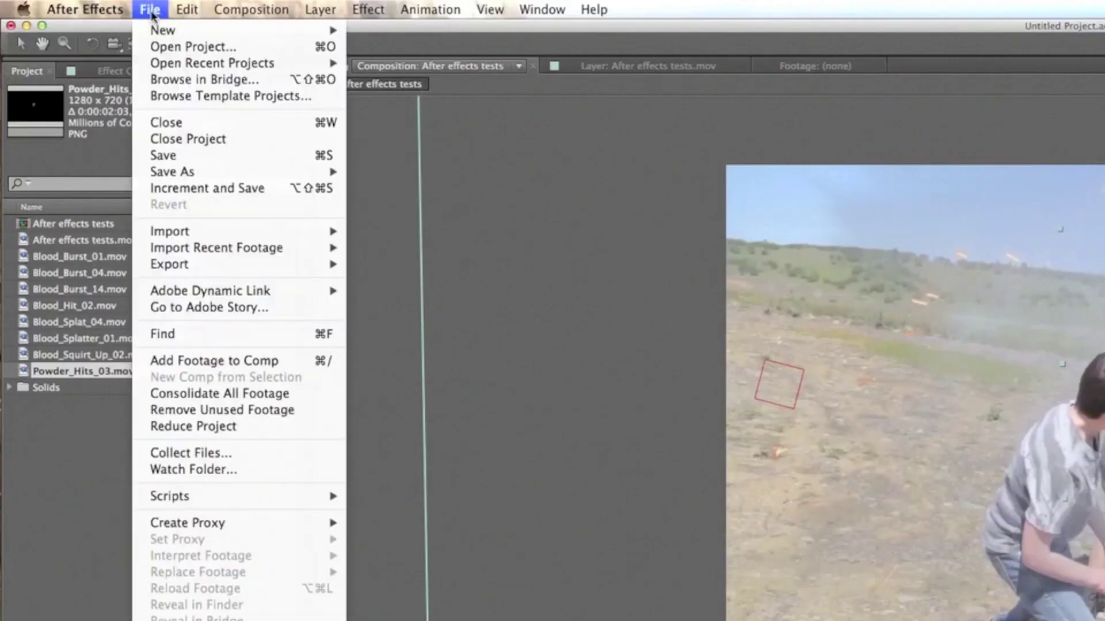
pyautogui.moveTo(237, 13)
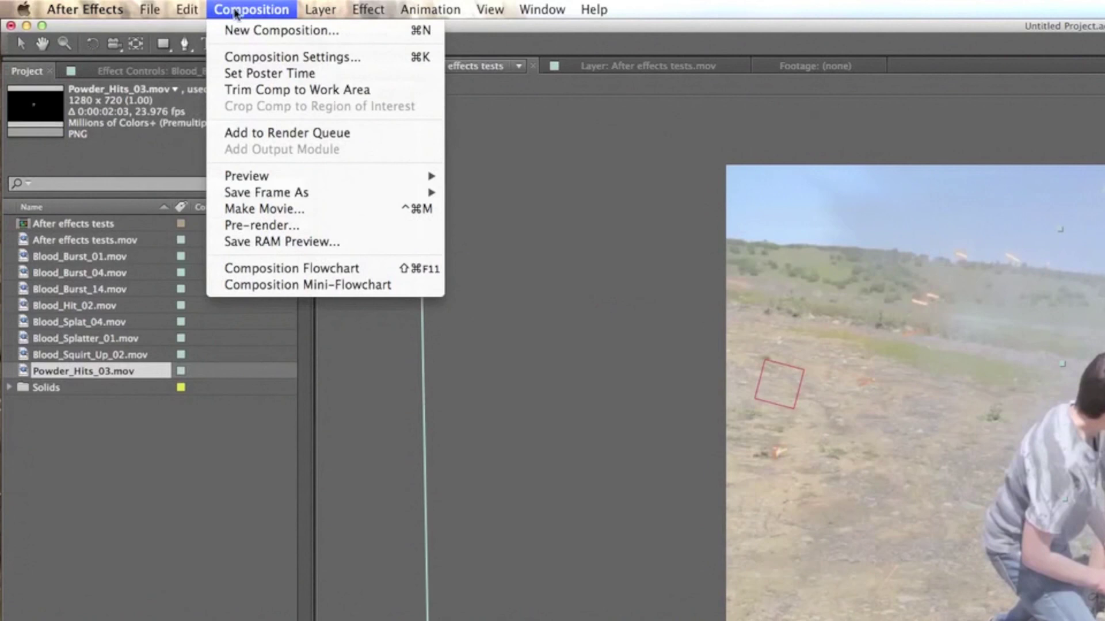
pyautogui.click(308, 133)
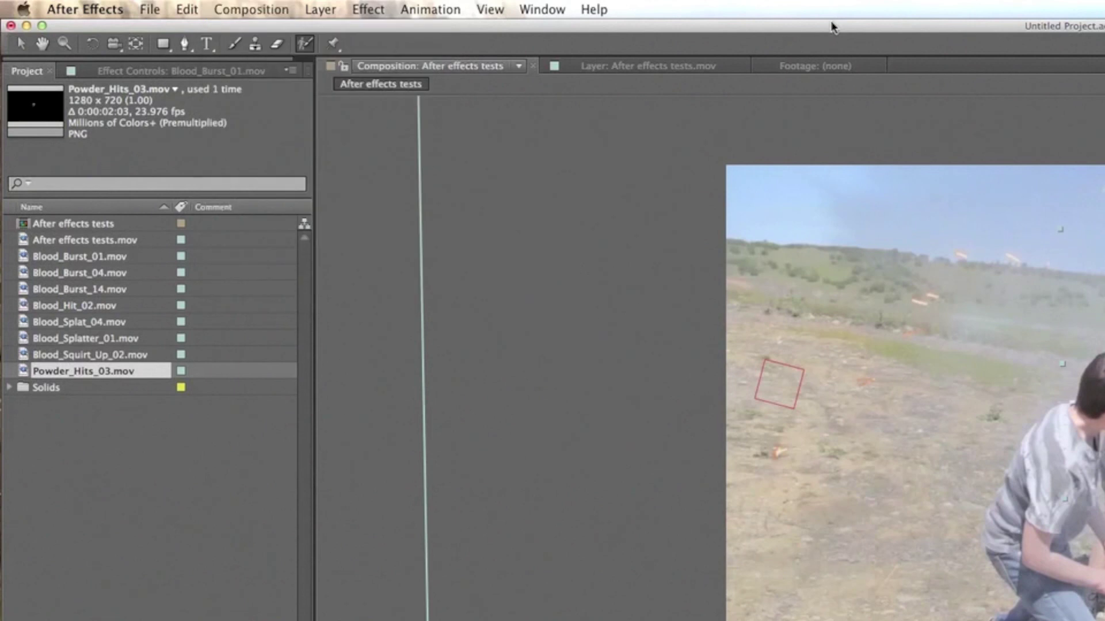